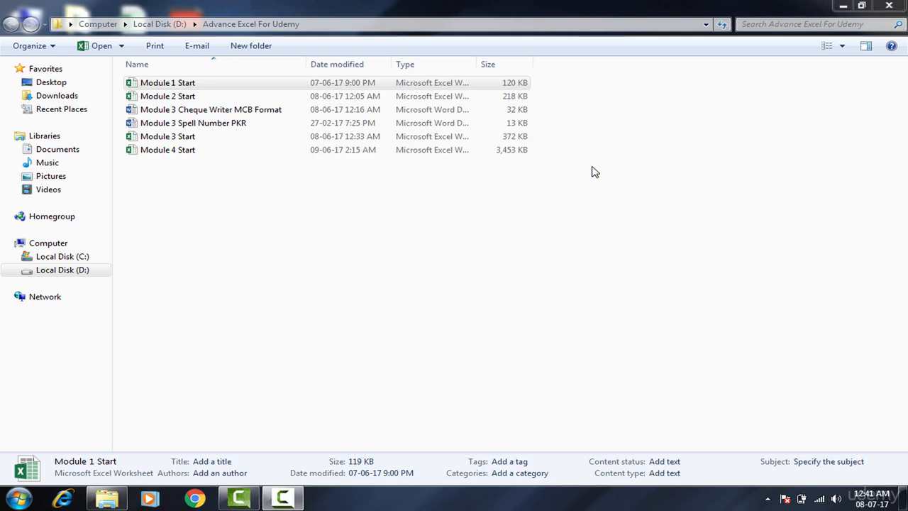
{"action": "left_click", "coordinate": [578, 94]}
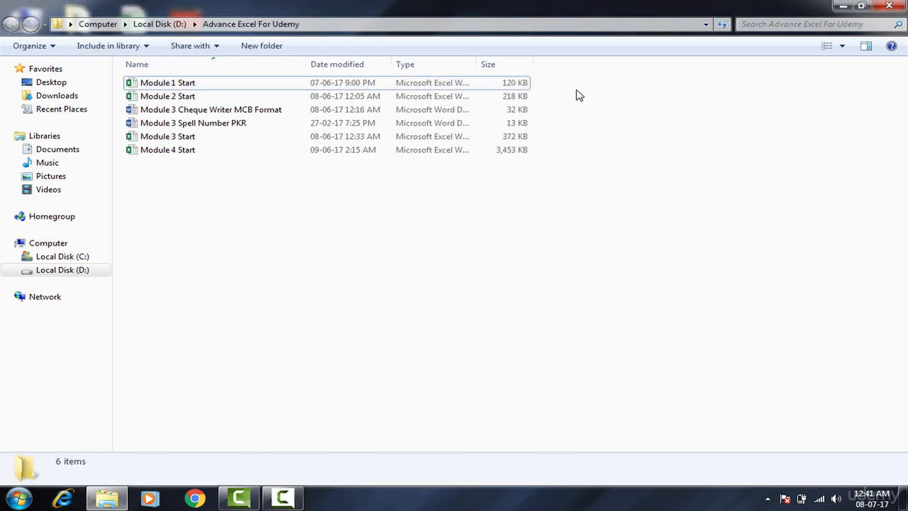
{"action": "left_click", "coordinate": [487, 87]}
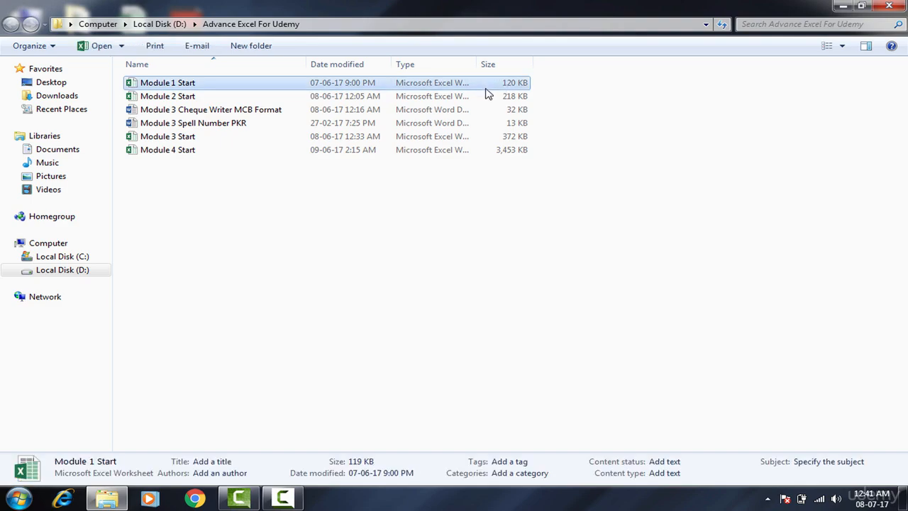
{"action": "left_click", "coordinate": [487, 98]}
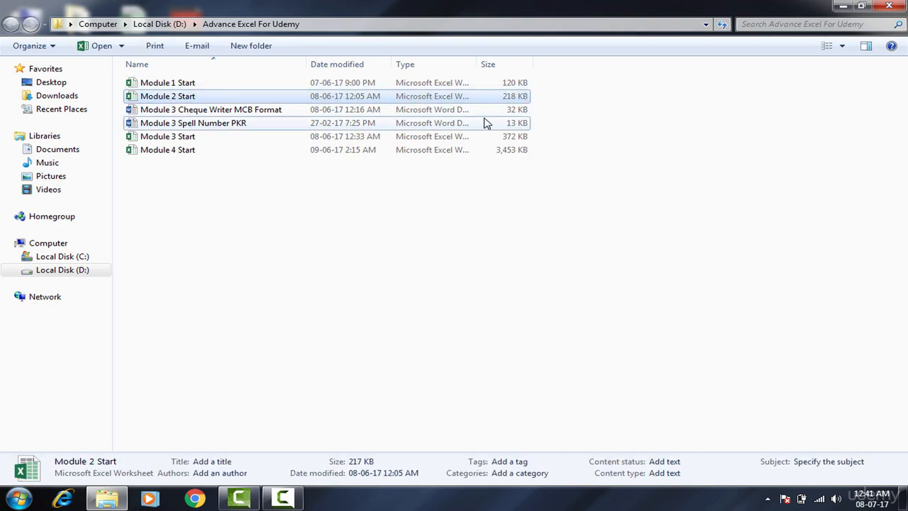
{"action": "left_click", "coordinate": [484, 123]}
{"action": "left_click", "coordinate": [484, 138]}
{"action": "left_click", "coordinate": [484, 151]}
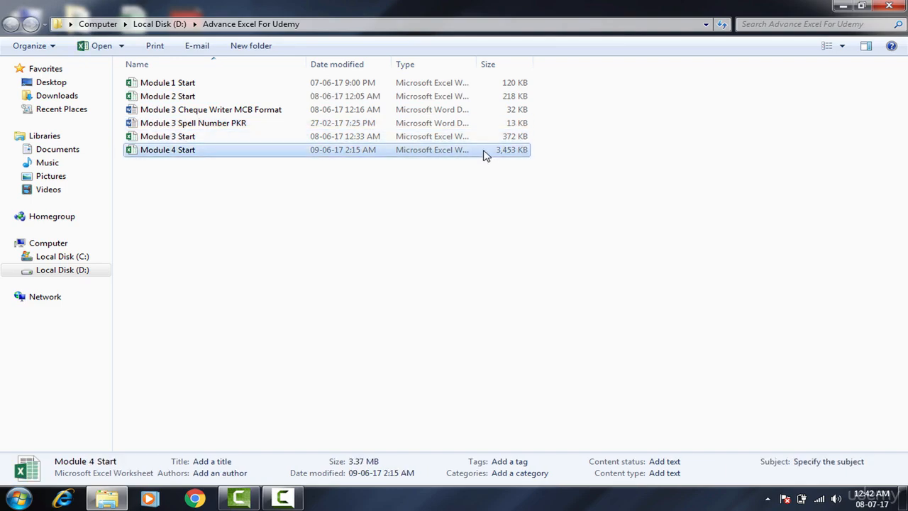
Open the Module 1 Start workbook in Excel and close its Navigation Pane.
{"action": "left_click", "coordinate": [412, 85]}
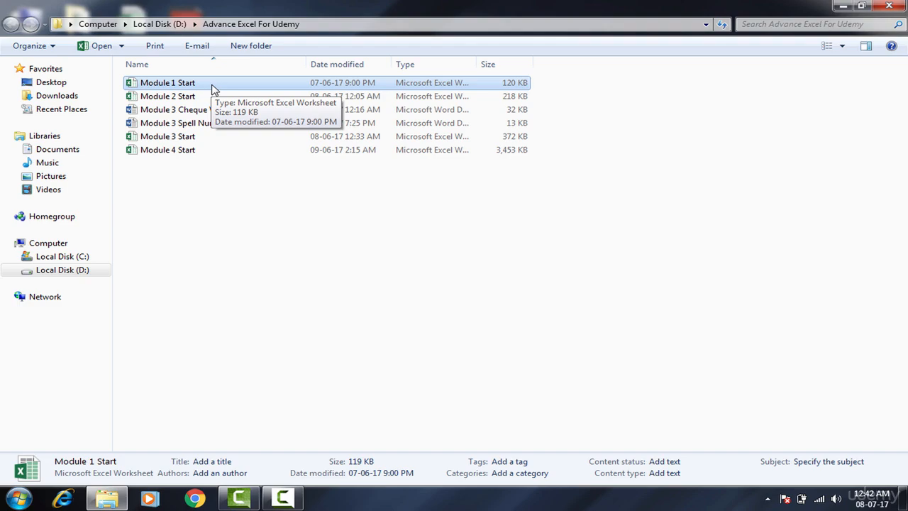
{"action": "double_click", "coordinate": [202, 85]}
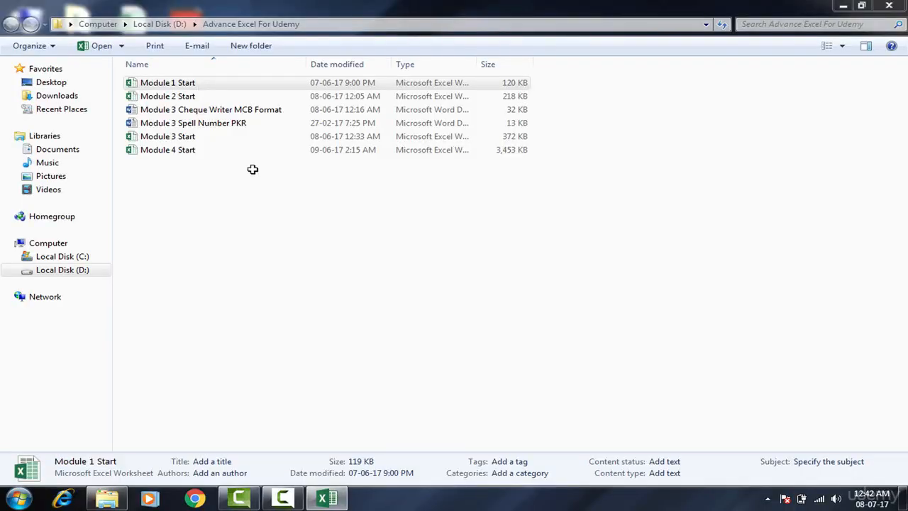
{"action": "mouse_move", "coordinate": [347, 505]}
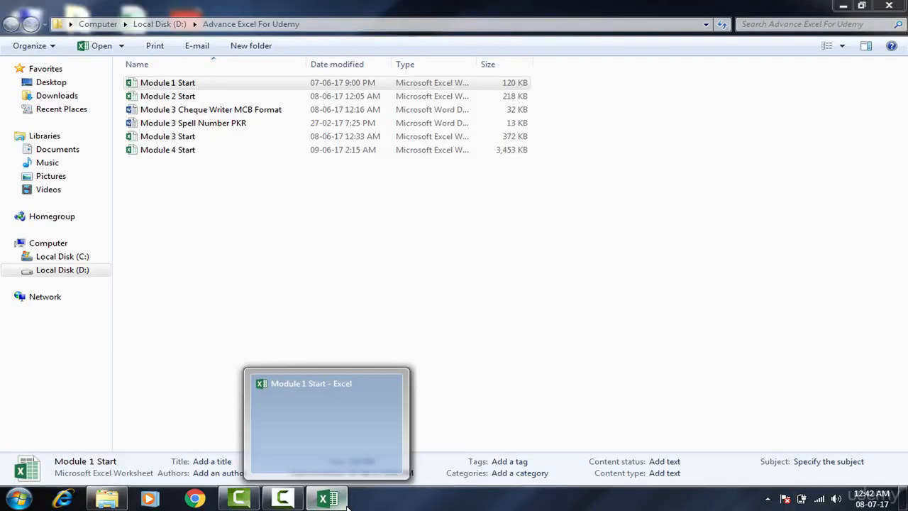
{"action": "left_click", "coordinate": [342, 499]}
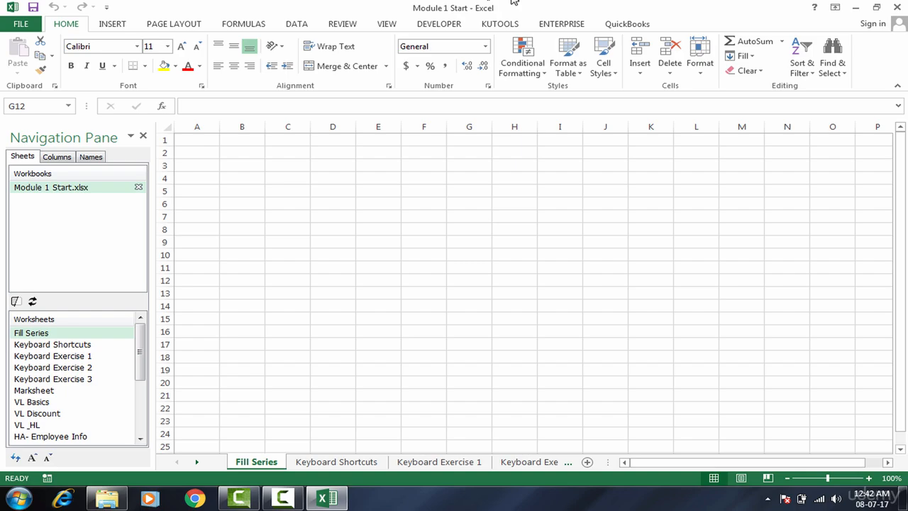
{"action": "left_click", "coordinate": [143, 137]}
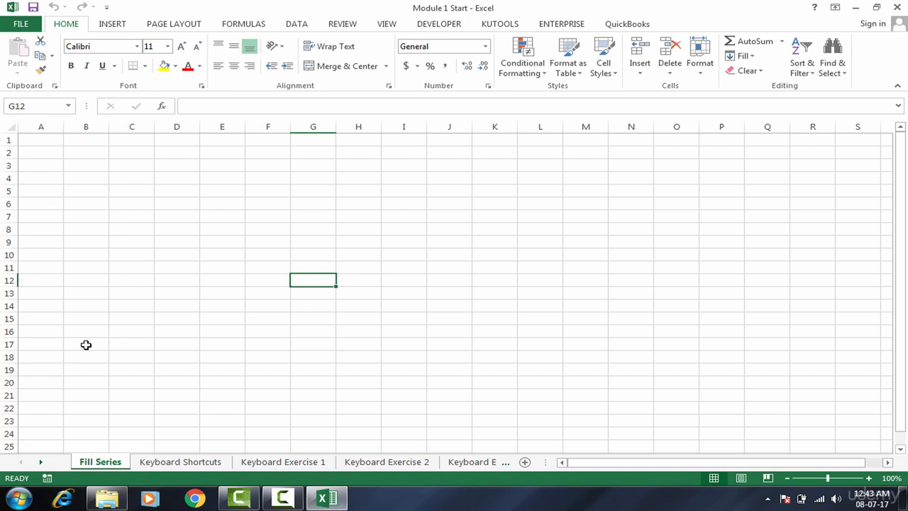
Move the Marksheet sheet so that it sits between Fill Series and Keyboard Shortcuts, and select its cell E2.
{"action": "left_click", "coordinate": [41, 461]}
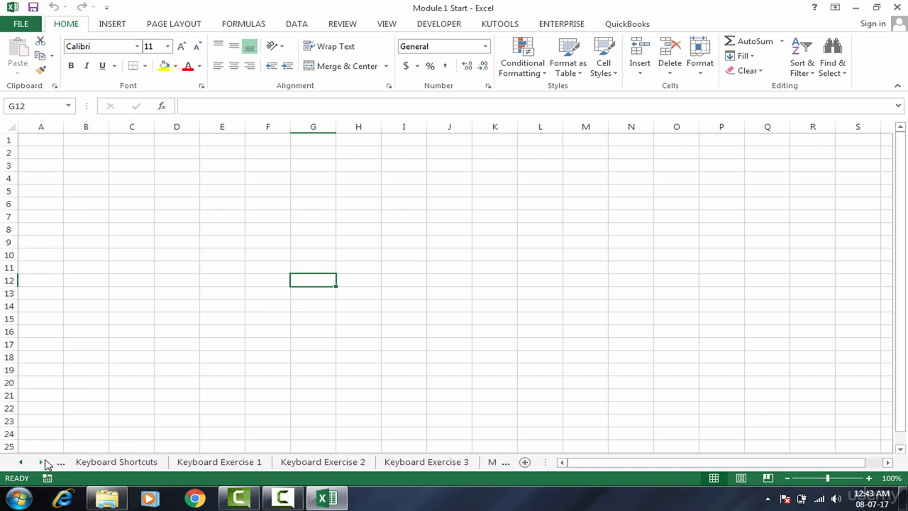
{"action": "left_click", "coordinate": [41, 461]}
{"action": "left_click", "coordinate": [406, 462]}
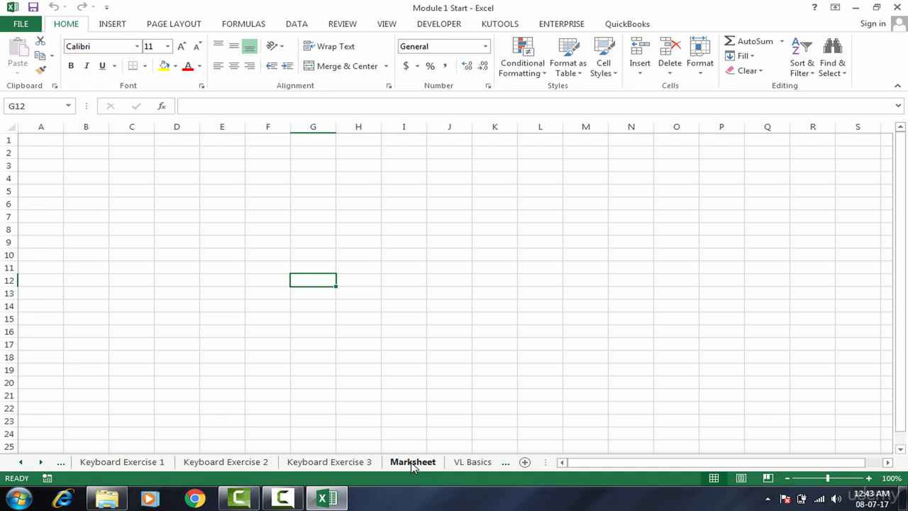
{"action": "left_click", "coordinate": [411, 463]}
{"action": "mouse_move", "coordinate": [413, 465]}
{"action": "left_mouse_down"}
{"action": "mouse_move", "coordinate": [168, 448]}
{"action": "mouse_move", "coordinate": [25, 456]}
{"action": "mouse_move", "coordinate": [133, 442]}
{"action": "left_mouse_up"}
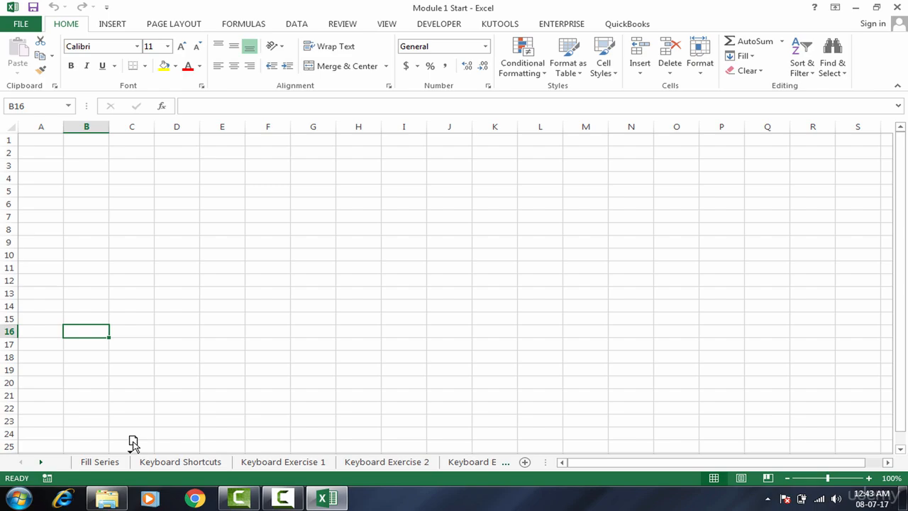
{"action": "left_click_drag", "start_coordinate": [133, 442], "coordinate": [132, 444]}
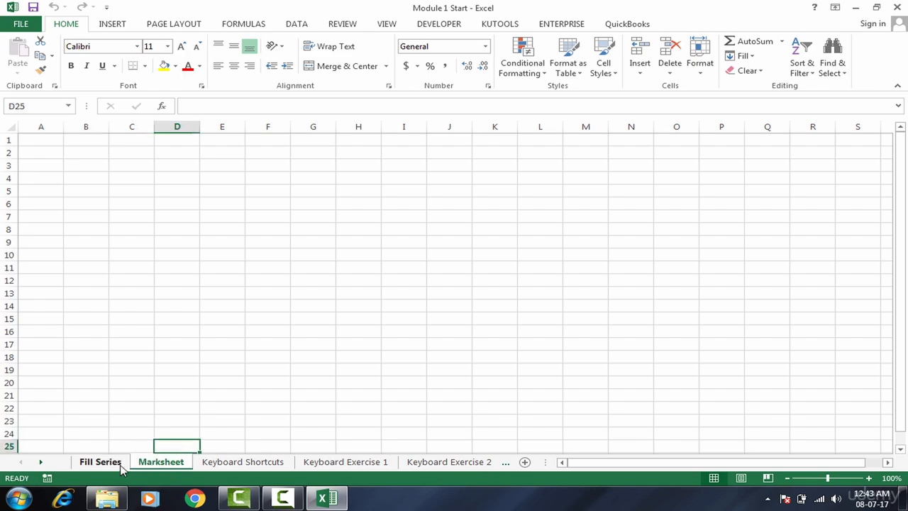
{"action": "left_click", "coordinate": [119, 462]}
{"action": "left_click", "coordinate": [157, 467]}
{"action": "left_click", "coordinate": [221, 156]}
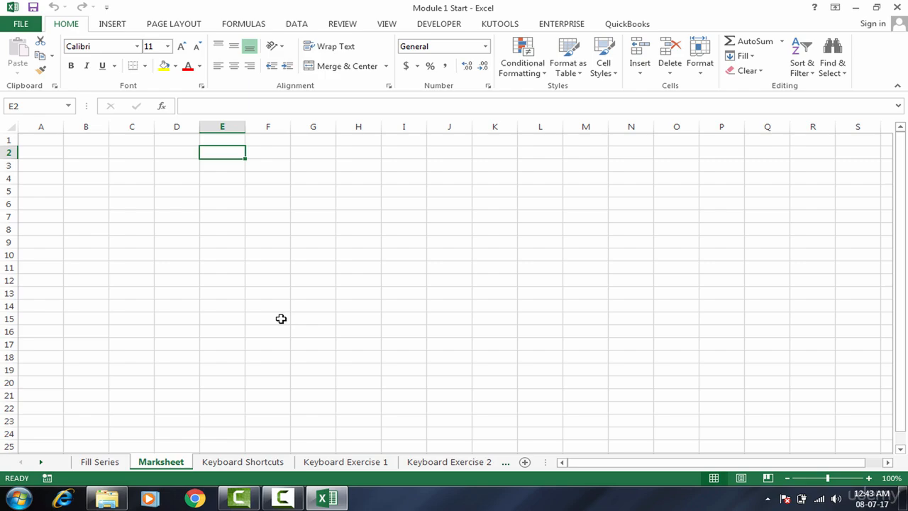
Examine the General and Formatting Text lists on the Keyboard Shortcuts sheet.
{"action": "left_click", "coordinate": [243, 461]}
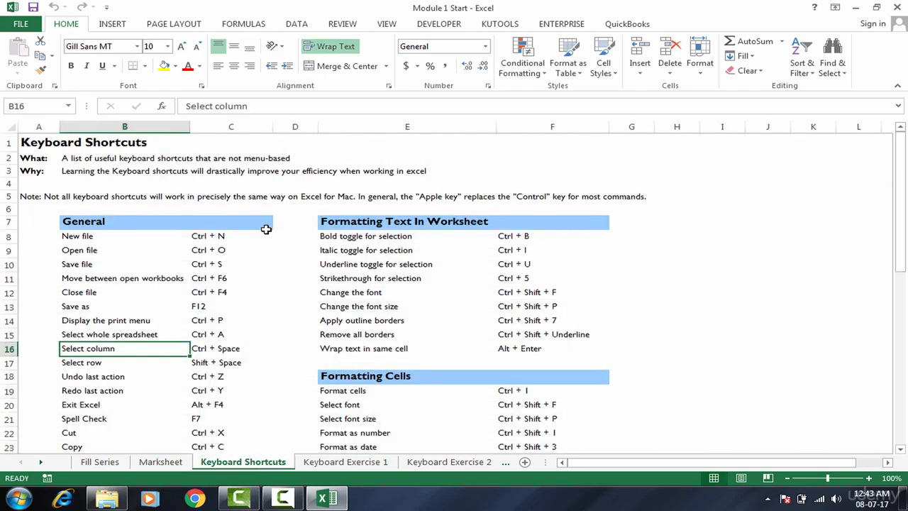
{"action": "left_click", "coordinate": [196, 250]}
{"action": "left_click", "coordinate": [196, 348]}
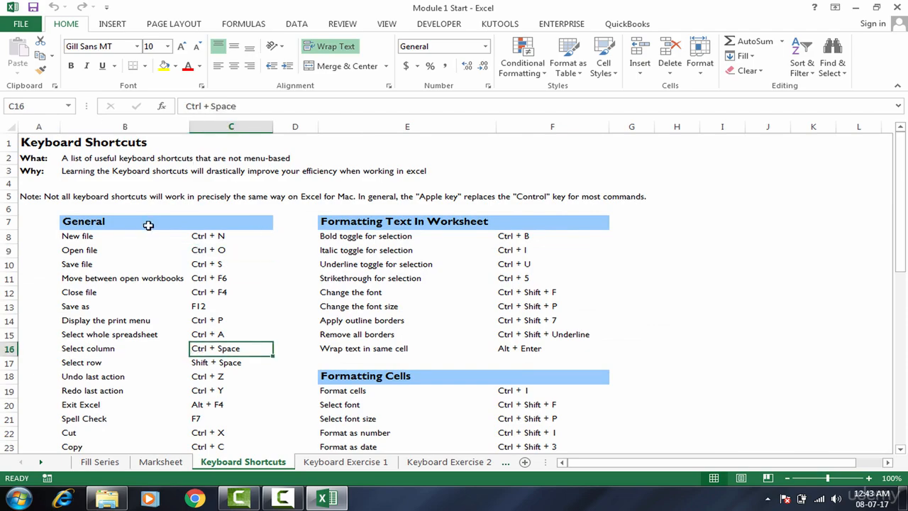
{"action": "left_click", "coordinate": [146, 248]}
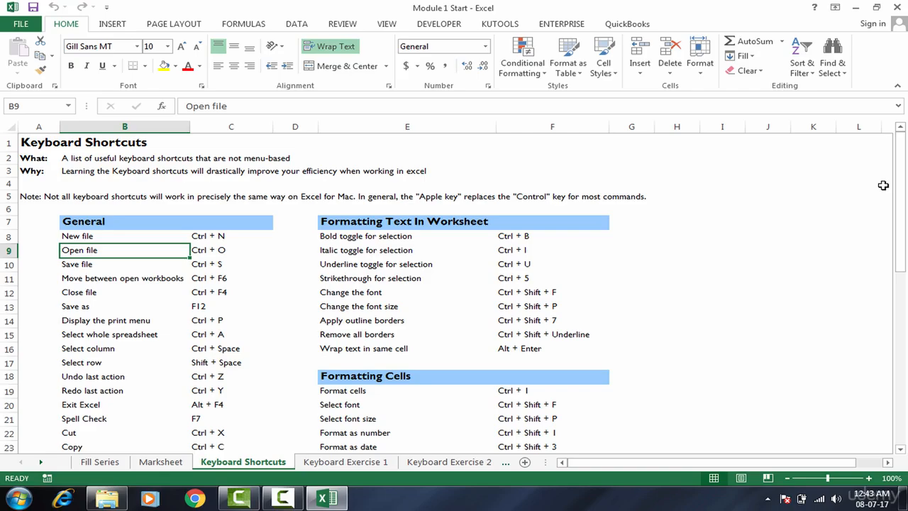
{"action": "left_click", "coordinate": [530, 240]}
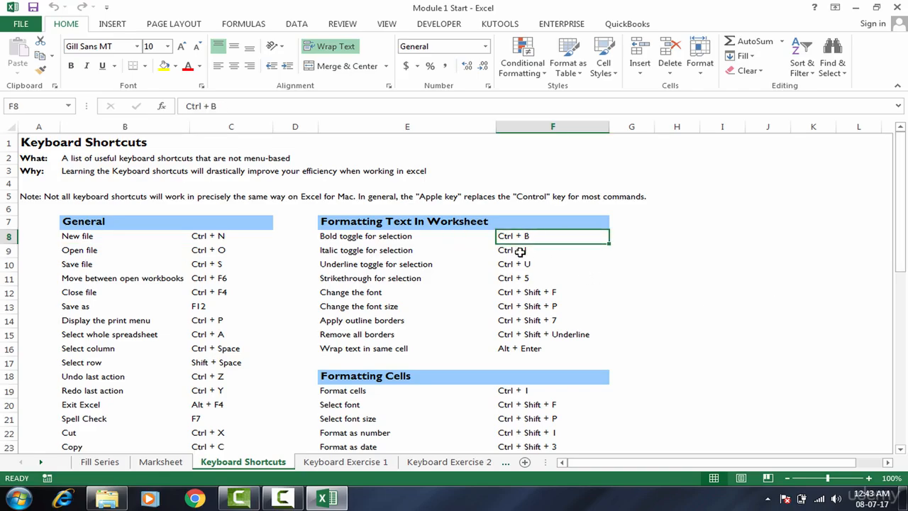
{"action": "left_click", "coordinate": [520, 251]}
{"action": "left_click", "coordinate": [522, 264]}
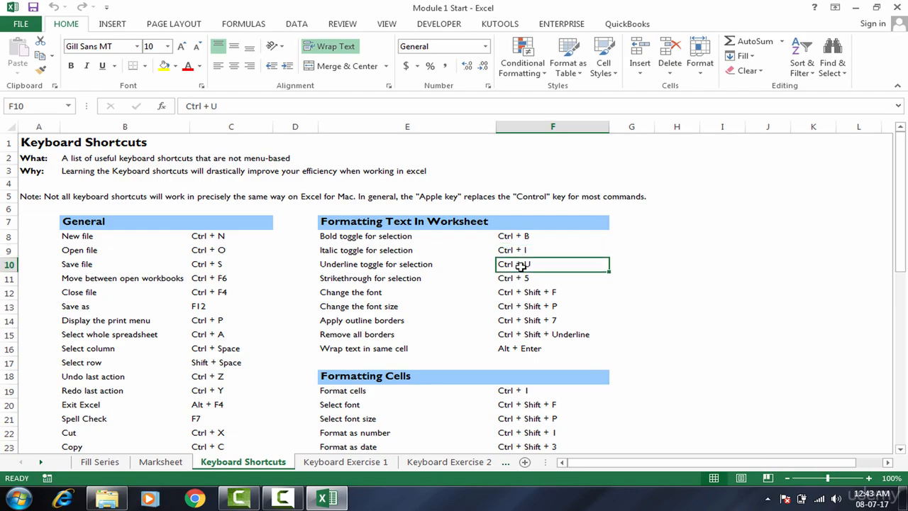
{"action": "left_click_drag", "start_coordinate": [901, 265], "coordinate": [905, 209]}
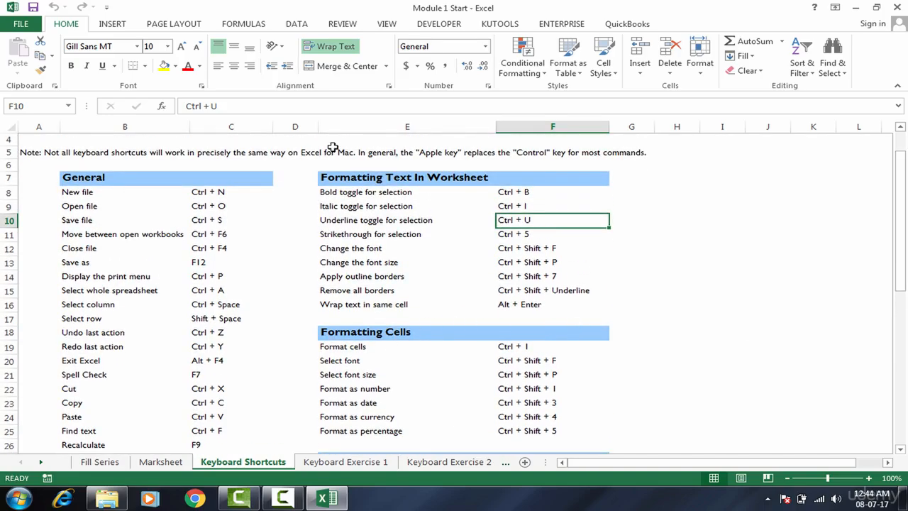
{"action": "left_click", "coordinate": [323, 224]}
{"action": "left_click", "coordinate": [232, 251]}
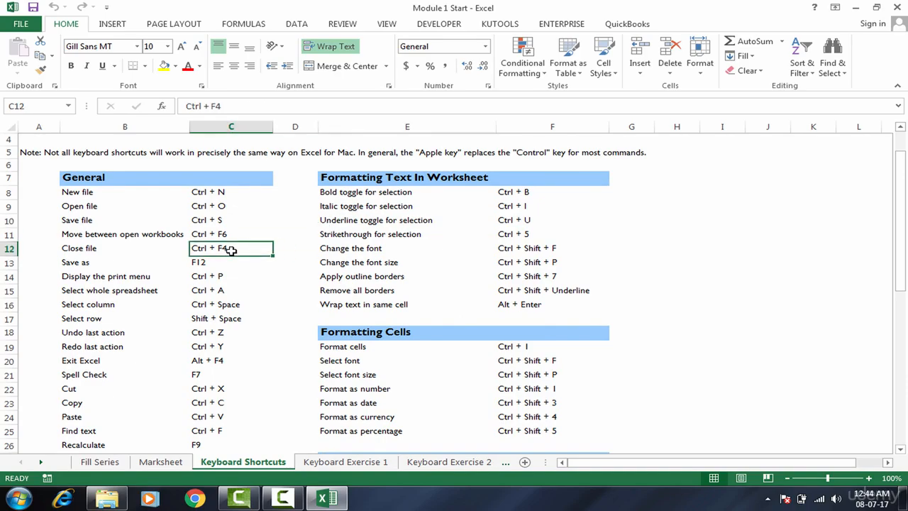
Open the Keyboard Exercise 1 sheet and select cell B6, the first cell of the data block.
{"action": "left_click", "coordinate": [338, 462]}
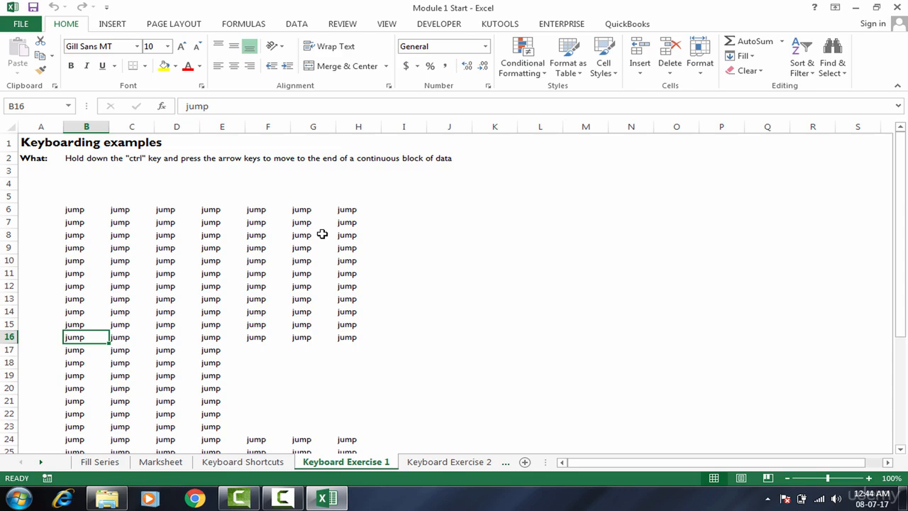
{"action": "left_click", "coordinate": [289, 272]}
{"action": "left_click", "coordinate": [147, 346]}
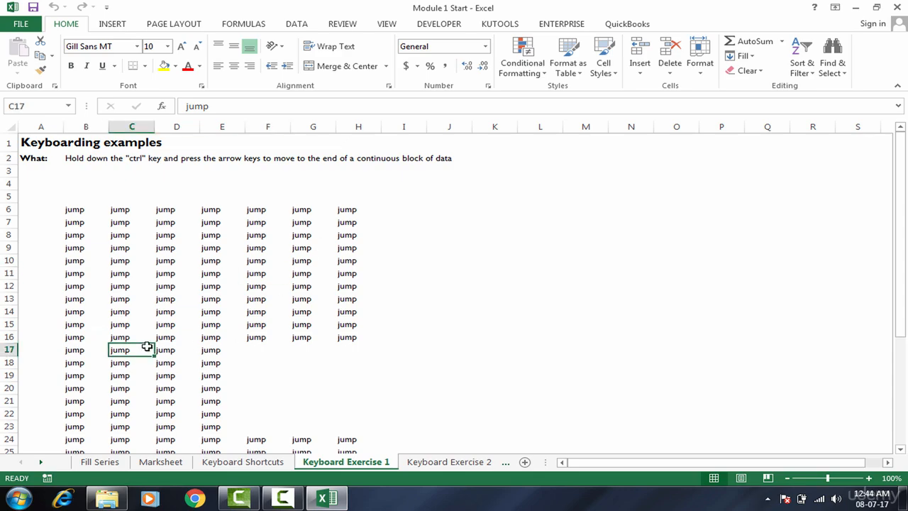
{"action": "left_click", "coordinate": [68, 208]}
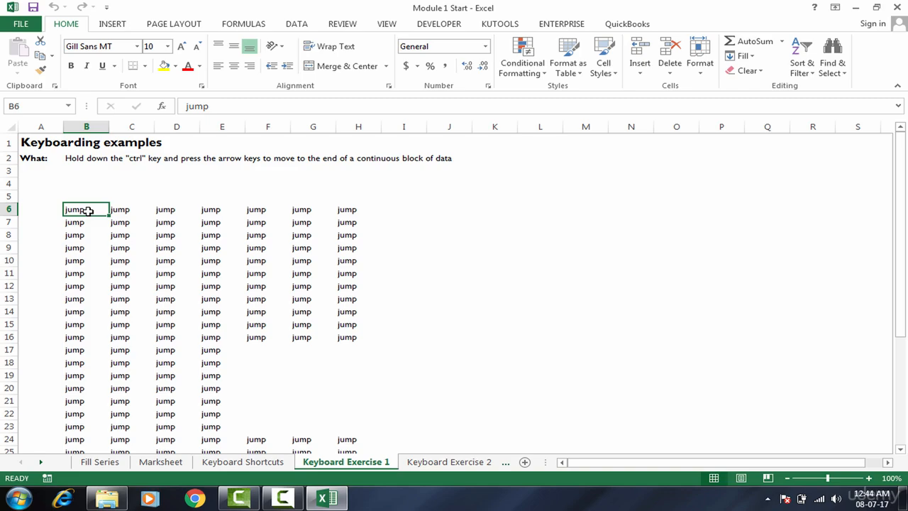
Step the active cell row by row down column B to B40 and back up to B6.
{"action": "left_click", "coordinate": [88, 287]}
{"action": "key", "text": "Down"}
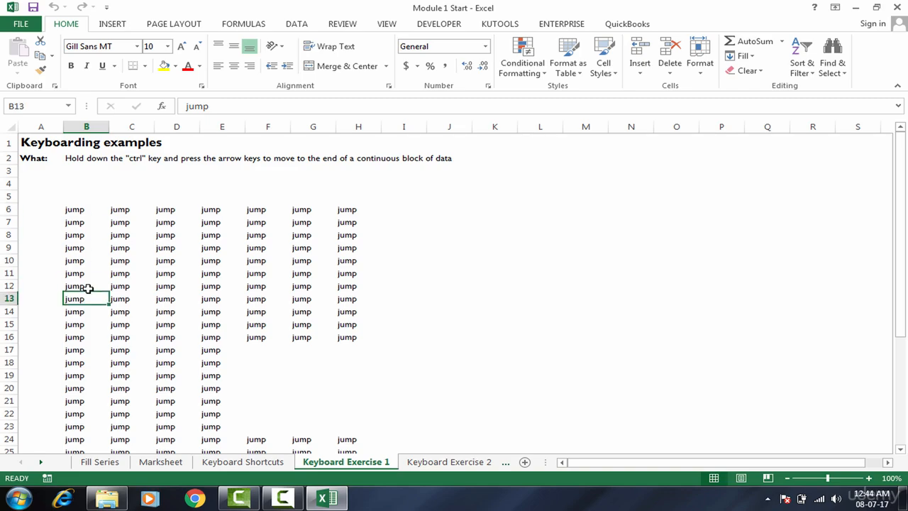
{"action": "key", "text": "Down"}
{"action": "key", "text": "Down"}
{"action": "key", "text": "Down"}
{"action": "key", "text": "Down"}
{"action": "key", "text": "Down"}
{"action": "key", "text": "Down"}
{"action": "key", "text": "Down"}
{"action": "key", "text": "Down"}
{"action": "key", "text": "Down"}
{"action": "key", "text": "Down"}
{"action": "key", "text": "Down"}
{"action": "key", "text": "Down"}
{"action": "key", "text": "Down"}
{"action": "key", "text": "Down"}
{"action": "key", "text": "Down"}
{"action": "key", "text": "Down"}
{"action": "key", "text": "Down"}
{"action": "key", "text": "Down"}
{"action": "key", "text": "Down"}
{"action": "key", "text": "Down"}
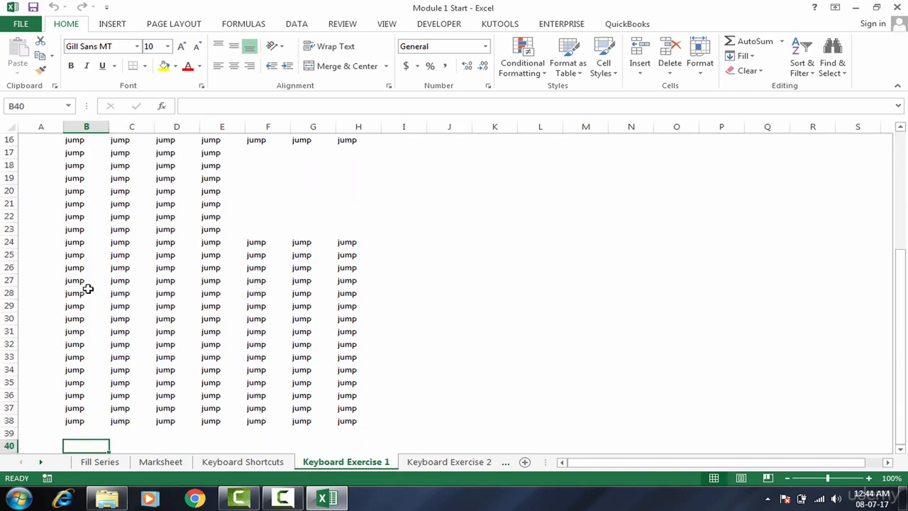
{"action": "key", "text": "Up"}
{"action": "key", "text": "Up"}
{"action": "key", "text": "Up"}
{"action": "key", "text": "Up"}
{"action": "key", "text": "Up"}
{"action": "key", "text": "Up"}
{"action": "key", "text": "Up"}
{"action": "key", "text": "Up"}
{"action": "key", "text": "Up"}
{"action": "key", "text": "Up"}
{"action": "key", "text": "Up"}
{"action": "key", "text": "Up"}
{"action": "key", "text": "Up"}
{"action": "key", "text": "Up"}
{"action": "key", "text": "Up"}
{"action": "key", "text": "Up"}
{"action": "key", "text": "Up"}
{"action": "key", "text": "Up"}
{"action": "key", "text": "Up"}
{"action": "key", "text": "Up"}
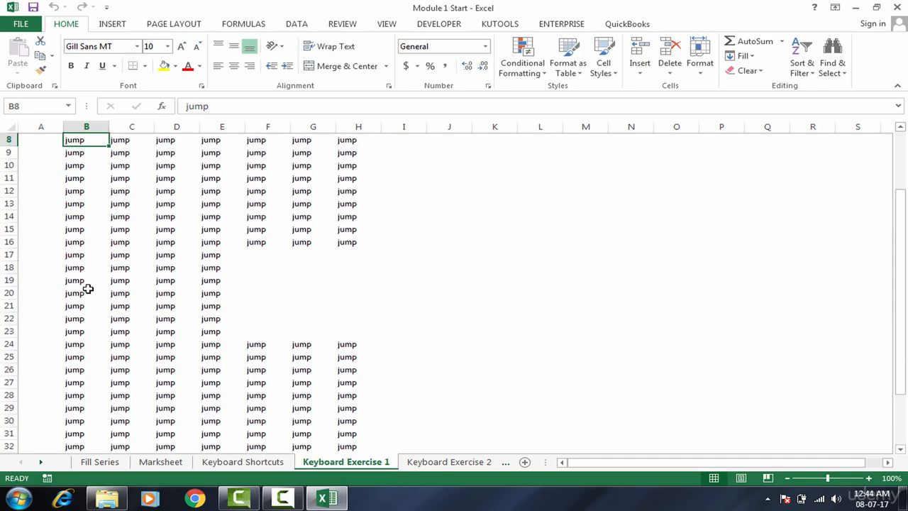
{"action": "key", "text": "Up"}
{"action": "key", "text": "Up"}
{"action": "key", "text": "Up"}
{"action": "key", "text": "Up"}
{"action": "key", "text": "Up"}
{"action": "key", "text": "Down"}
{"action": "key", "text": "Down"}
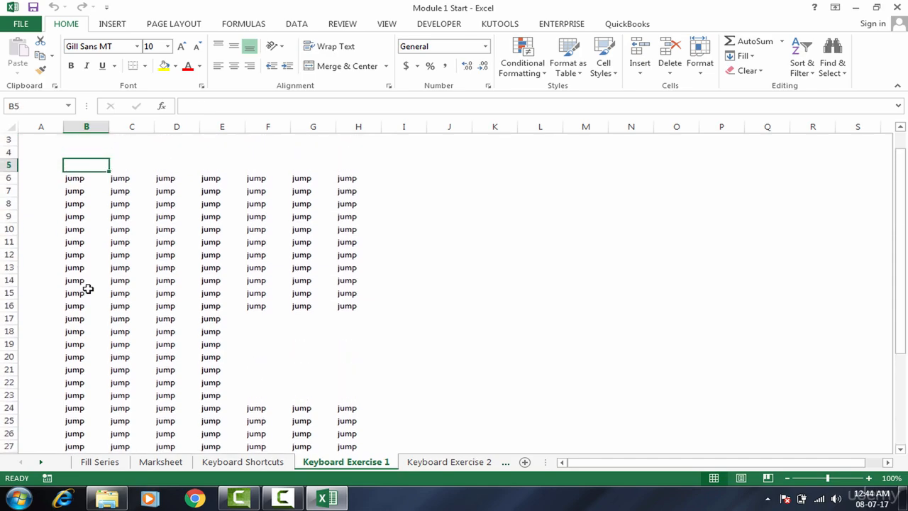
{"action": "key", "text": "Down"}
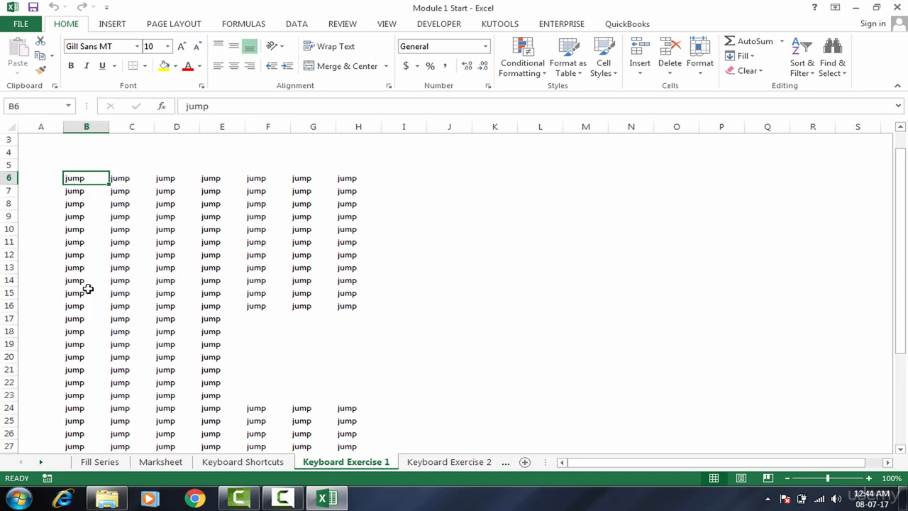
Jump to the end of the data in column B, move over to column C, and jump up to C6.
{"action": "key", "text": "ctrl+Down"}
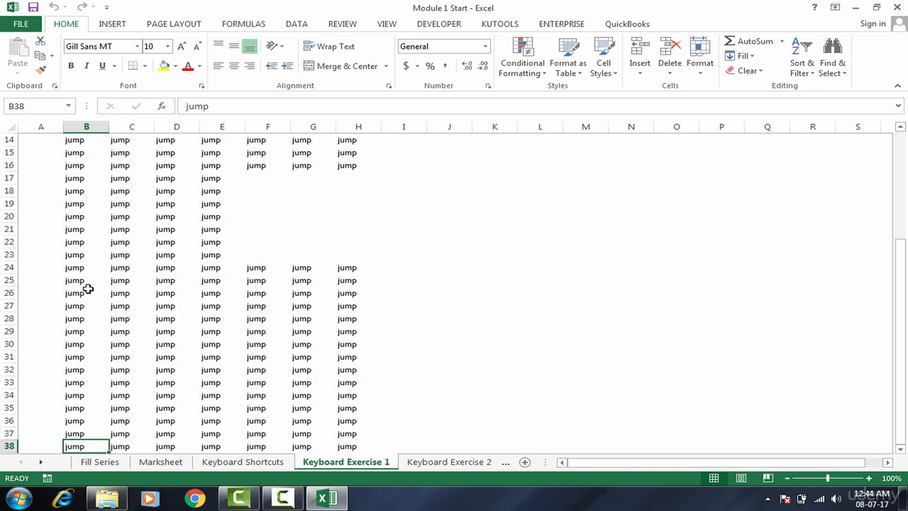
{"action": "key", "text": "Right"}
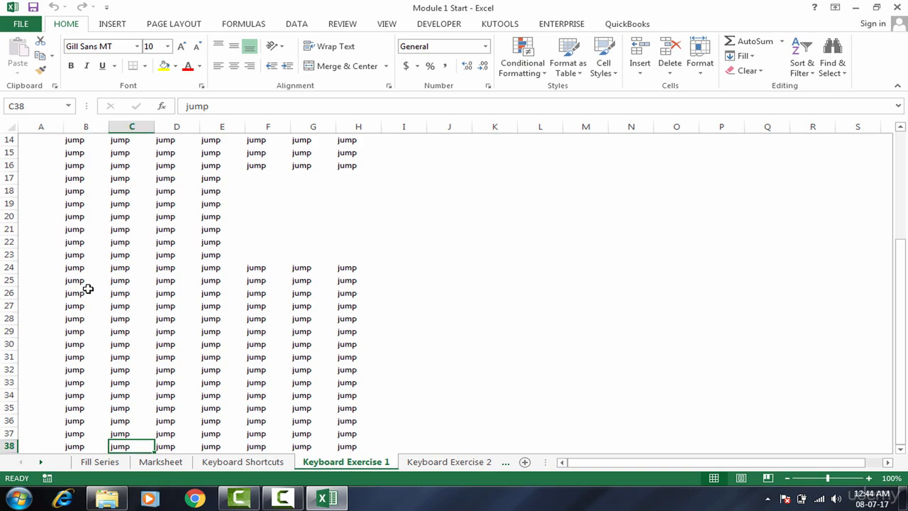
{"action": "key", "text": "ctrl+Up"}
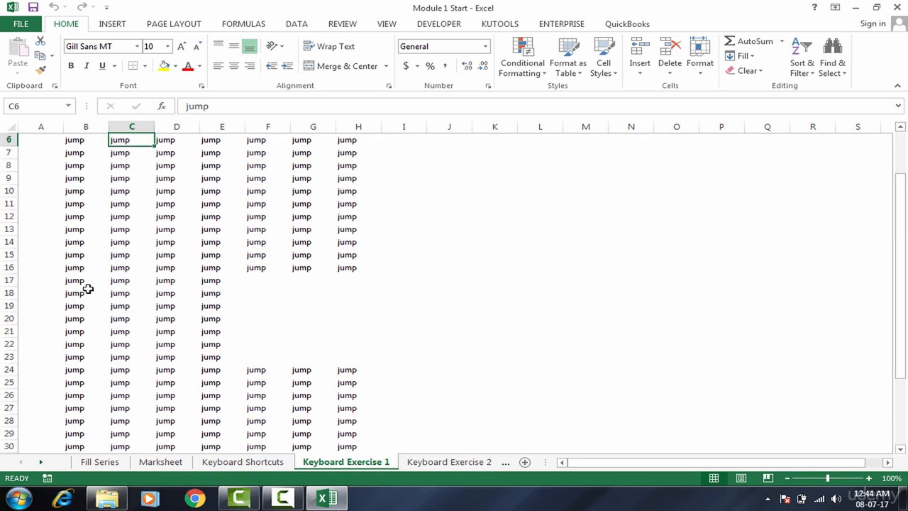
Move the active cell along row 6 from column C to cell F6.
{"action": "scroll", "coordinate": [88, 289], "scroll_direction": "up", "scroll_amount": 1}
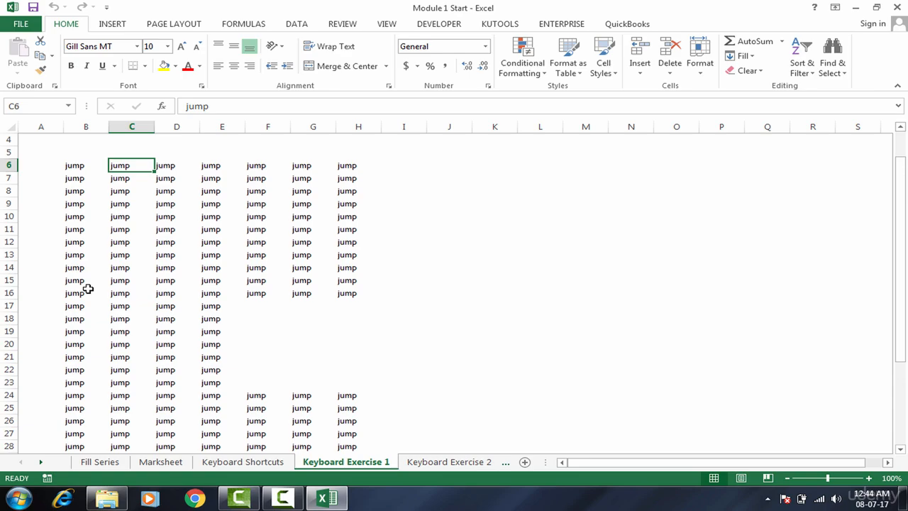
{"action": "key", "text": "Right"}
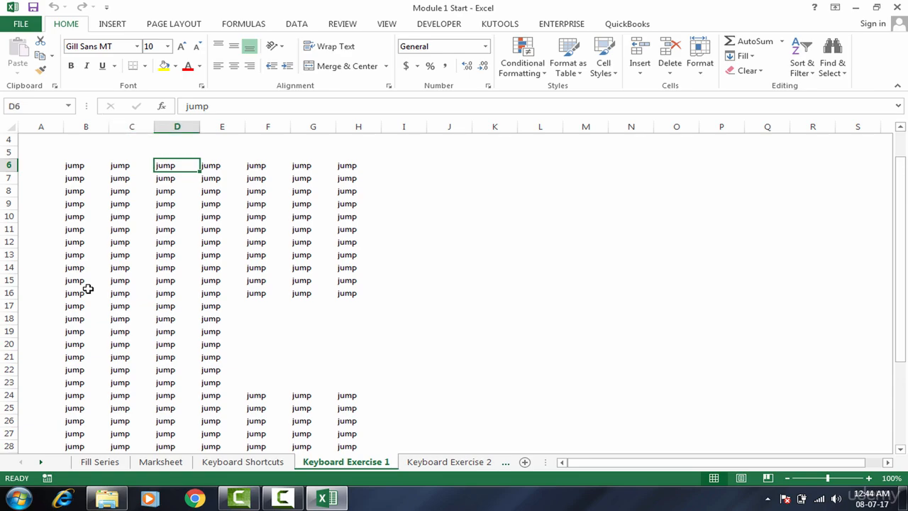
{"action": "key", "text": "Right"}
{"action": "key", "text": "Right"}
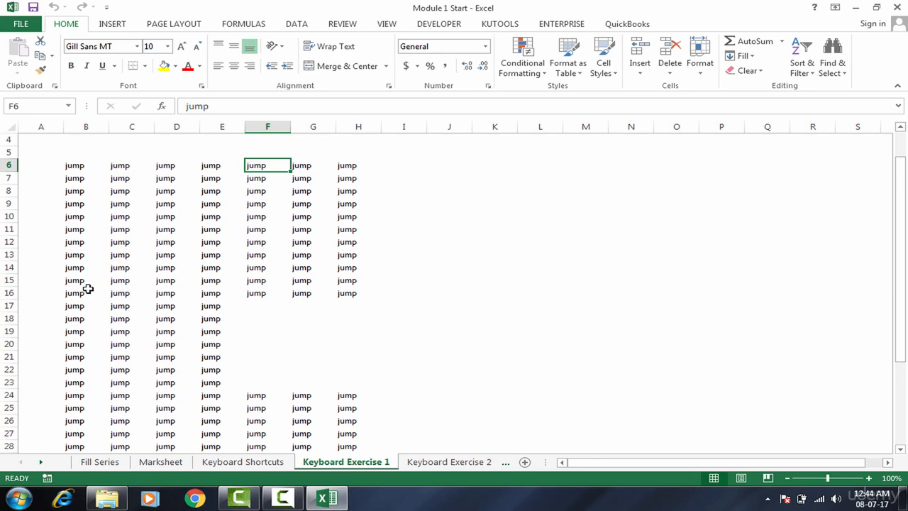
Jump down column F block by block from F6 through F16 and F24 to F38.
{"action": "key", "text": "Down"}
{"action": "key", "text": "Up"}
{"action": "key", "text": "ctrl+Down"}
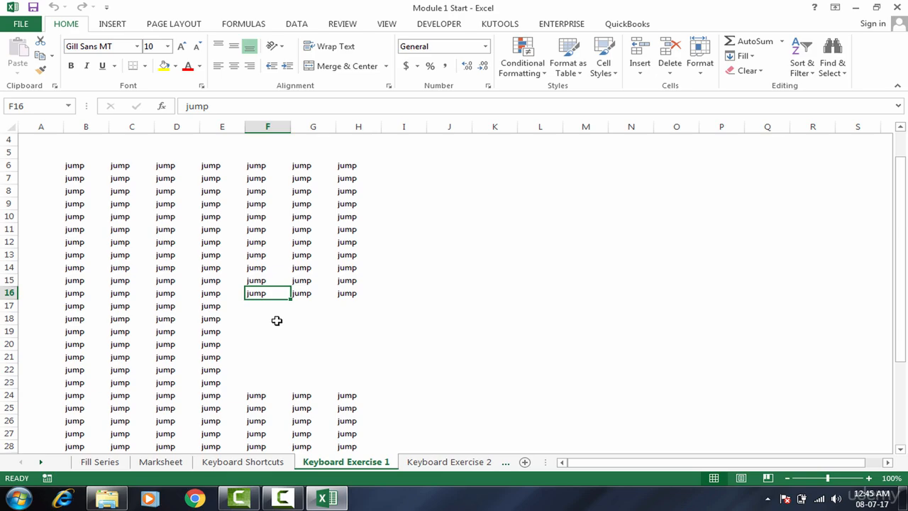
{"action": "key", "text": "ctrl+Down"}
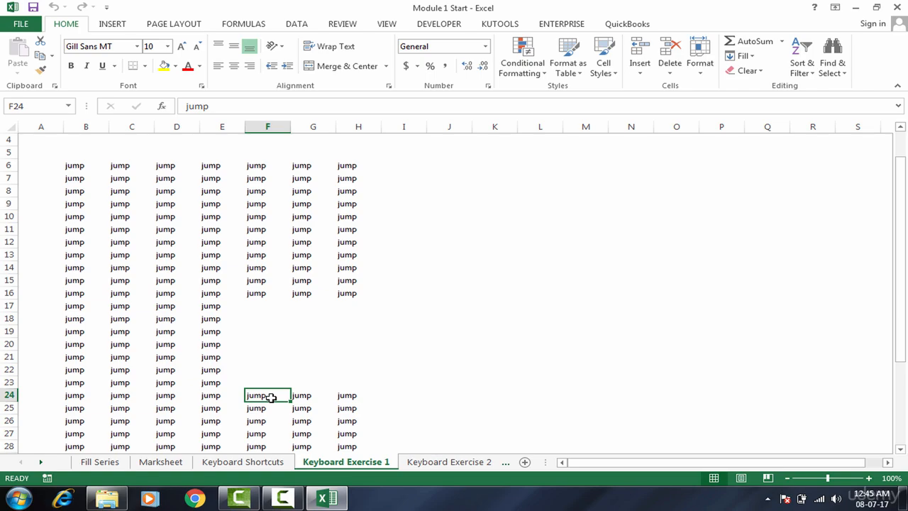
{"action": "key", "text": "ctrl+Down"}
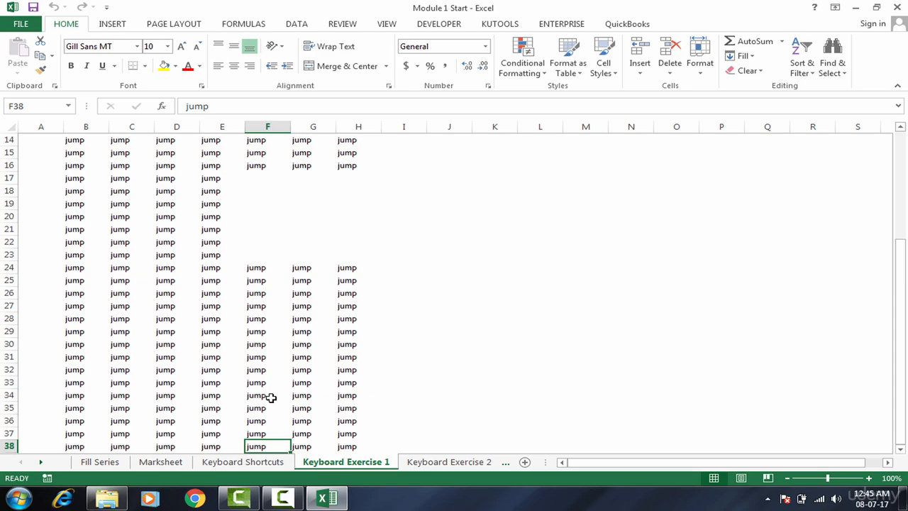
Move over to column G, jump up block by block to G6, and move across to H6.
{"action": "key", "text": "Right"}
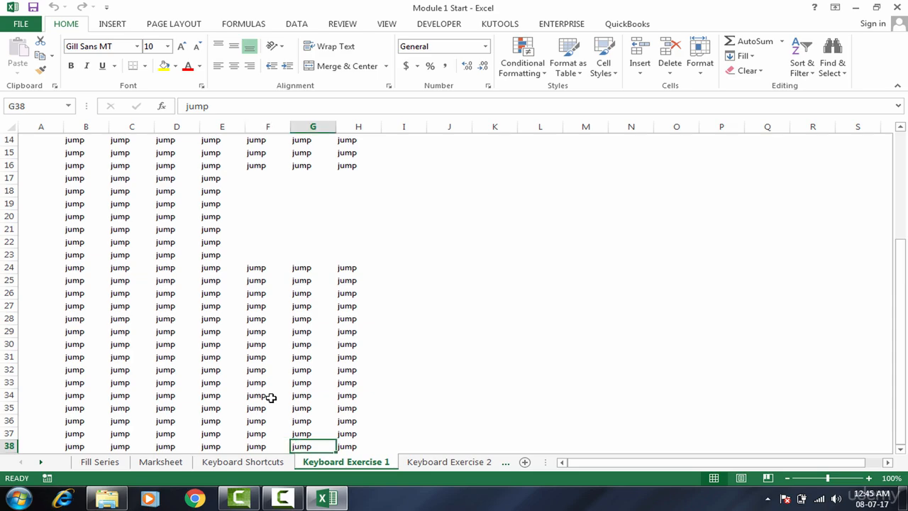
{"action": "key", "text": "ctrl+Up"}
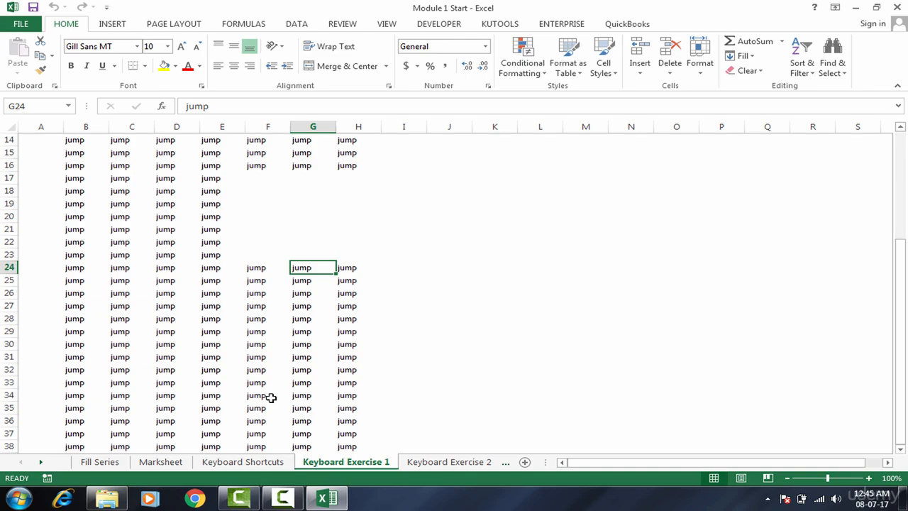
{"action": "key", "text": "ctrl+Up"}
{"action": "key", "text": "ctrl+Up"}
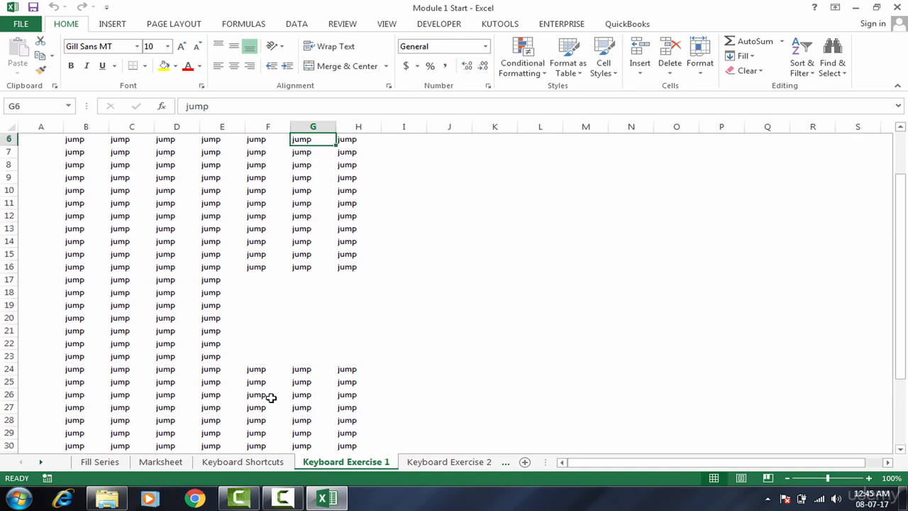
{"action": "key", "text": "Up"}
{"action": "key", "text": "Right"}
{"action": "key", "text": "Down"}
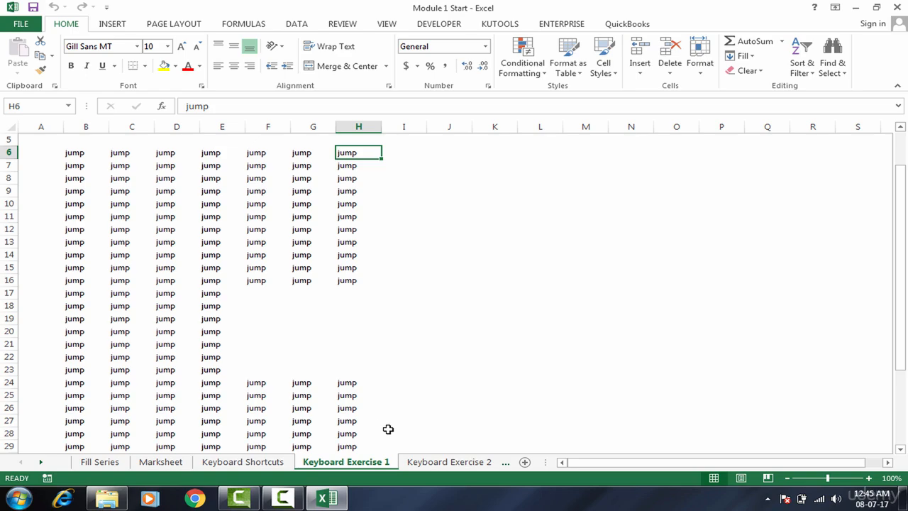
Open the Keyboard Exercise 2 sheet and select exercise 1's start cell, D8.
{"action": "left_click", "coordinate": [457, 463]}
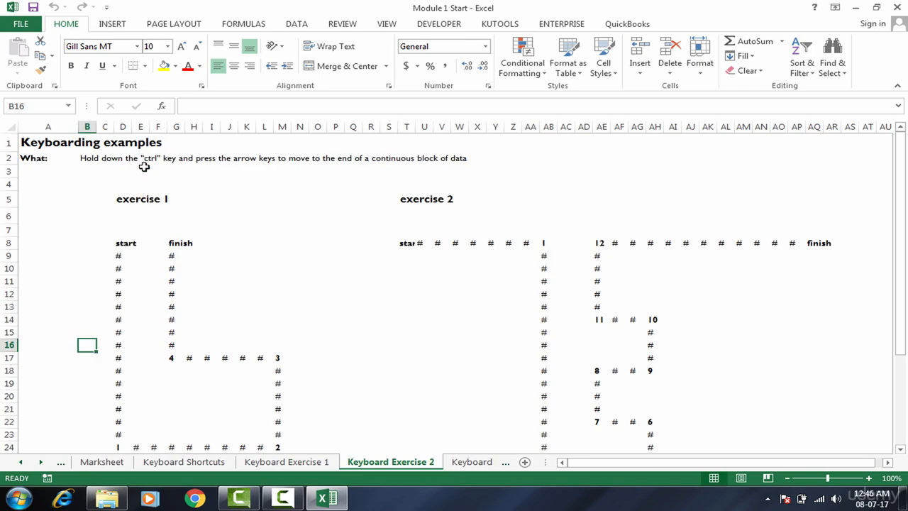
{"action": "left_click", "coordinate": [121, 245]}
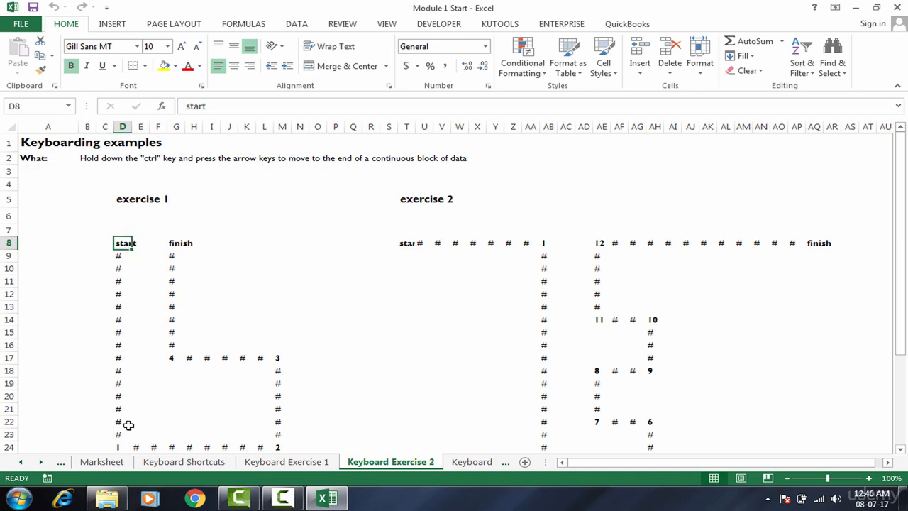
Select D18, step cell by cell down column D to D24, and step back up to the start cell D8.
{"action": "left_click", "coordinate": [116, 371]}
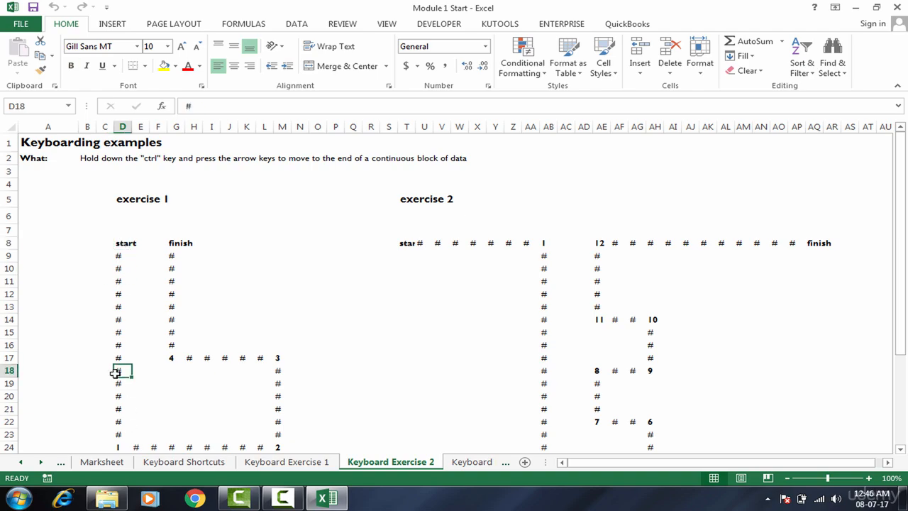
{"action": "key", "text": "Down"}
{"action": "key", "text": "Down"}
{"action": "key", "text": "Down"}
{"action": "key", "text": "Down"}
{"action": "key", "text": "Down"}
{"action": "key", "text": "Down"}
{"action": "key", "text": "Up"}
{"action": "key", "text": "Up"}
{"action": "key", "text": "Up"}
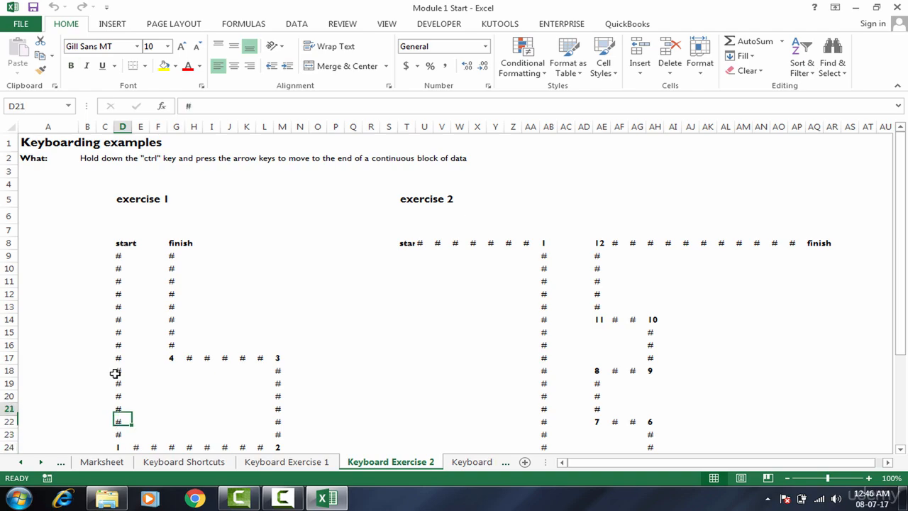
{"action": "key", "text": "Up"}
{"action": "key", "text": "Up"}
{"action": "key", "text": "Up"}
{"action": "key", "text": "Up"}
{"action": "key", "text": "Up"}
{"action": "key", "text": "Up"}
{"action": "key", "text": "Up"}
{"action": "key", "text": "Up"}
{"action": "key", "text": "Up"}
{"action": "key", "text": "Up"}
{"action": "key", "text": "Up"}
{"action": "key", "text": "Up"}
{"action": "key", "text": "Up"}
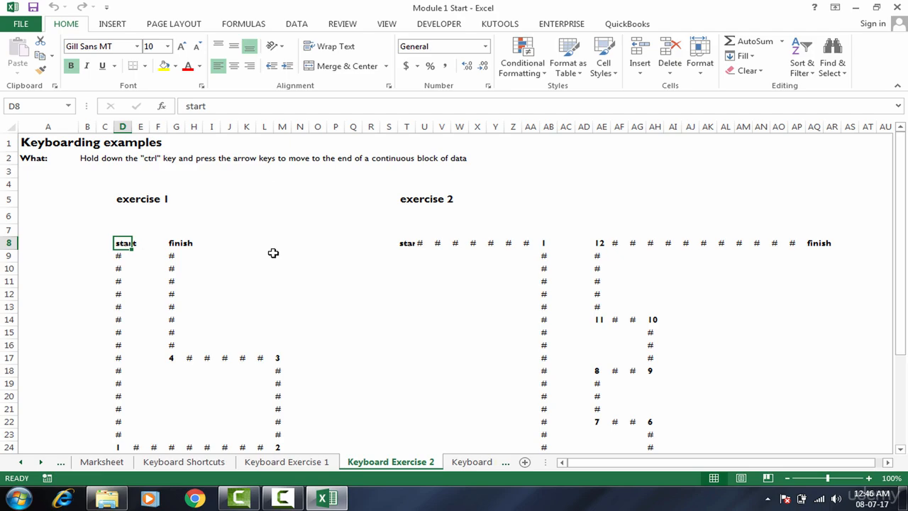
Jump along the exercise 1 path from start through points 1, 2, 3 and 4 to the finish cell G8.
{"action": "key", "text": "ctrl+Down"}
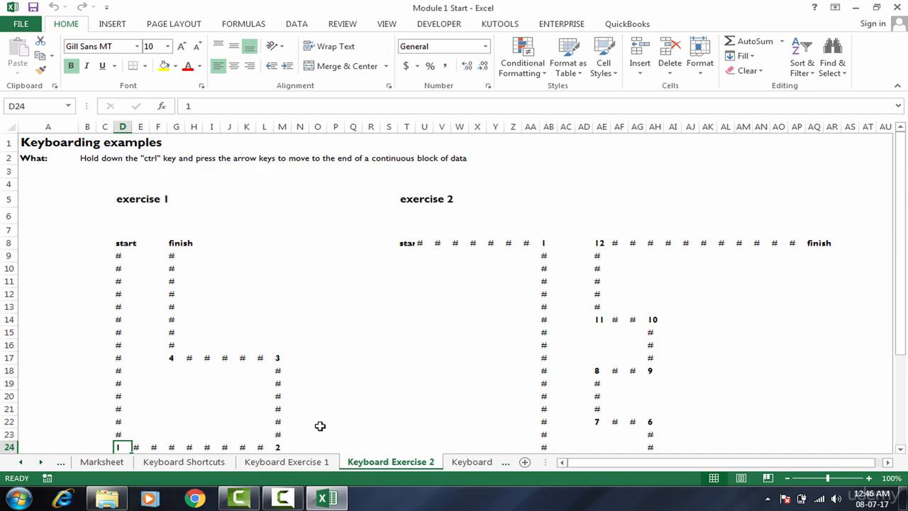
{"action": "key", "text": "ctrl+Right"}
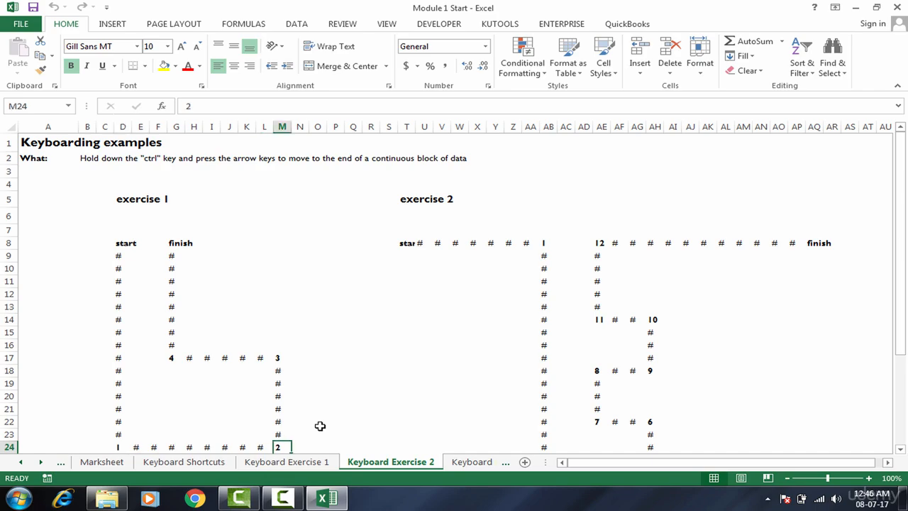
{"action": "key", "text": "ctrl+Up"}
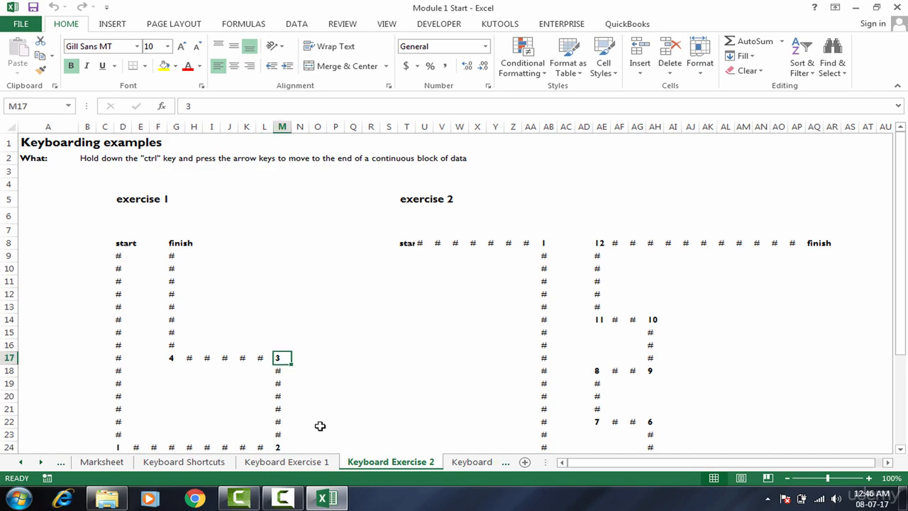
{"action": "key", "text": "ctrl+Left"}
{"action": "key", "text": "ctrl+Up"}
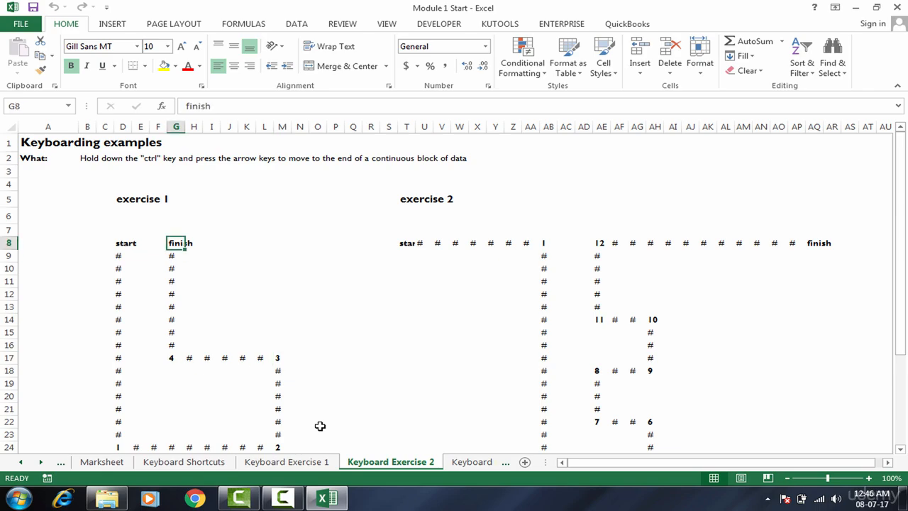
Move the active cell along row 8 from G8 to exercise 2's start cell, T8.
{"action": "key", "text": "Right"}
{"action": "key", "text": "Right"}
{"action": "key", "text": "Right"}
{"action": "key", "text": "Right"}
{"action": "key", "text": "Right"}
{"action": "key", "text": "Right"}
{"action": "key", "text": "Right"}
{"action": "key", "text": "Right"}
{"action": "key", "text": "Right"}
{"action": "key", "text": "Right"}
{"action": "key", "text": "Right"}
{"action": "key", "text": "Right"}
{"action": "key", "text": "Right"}
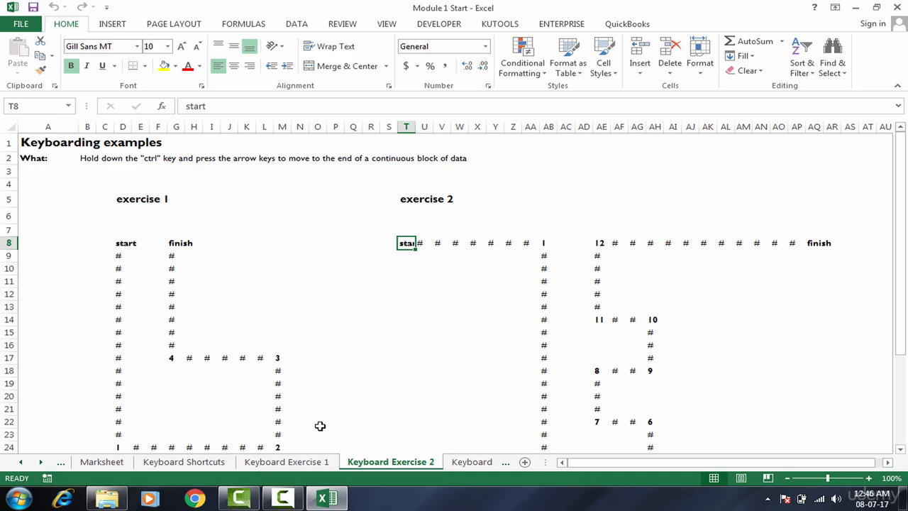
Jump along the exercise 2 path from start through points 1 to 5, reaching point 6 in AH22.
{"action": "key", "text": "ctrl+Right"}
{"action": "key", "text": "ctrl+Down"}
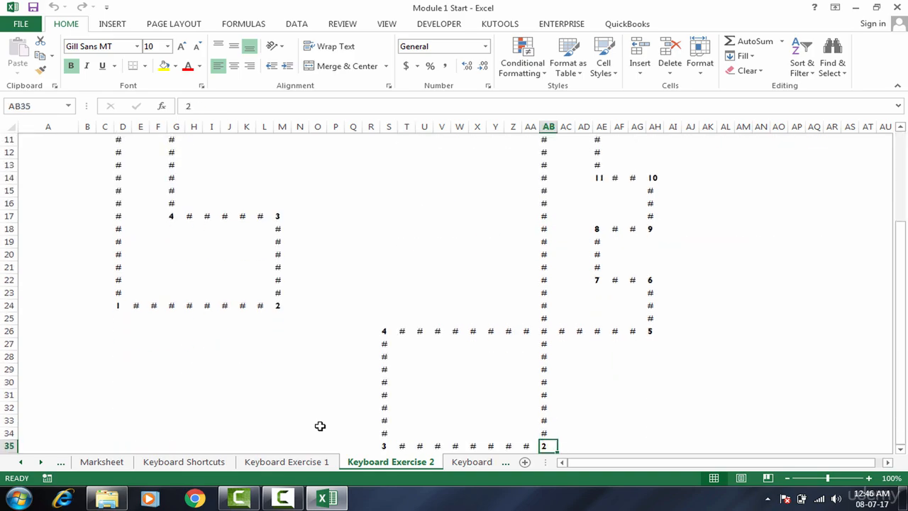
{"action": "key", "text": "ctrl+Left"}
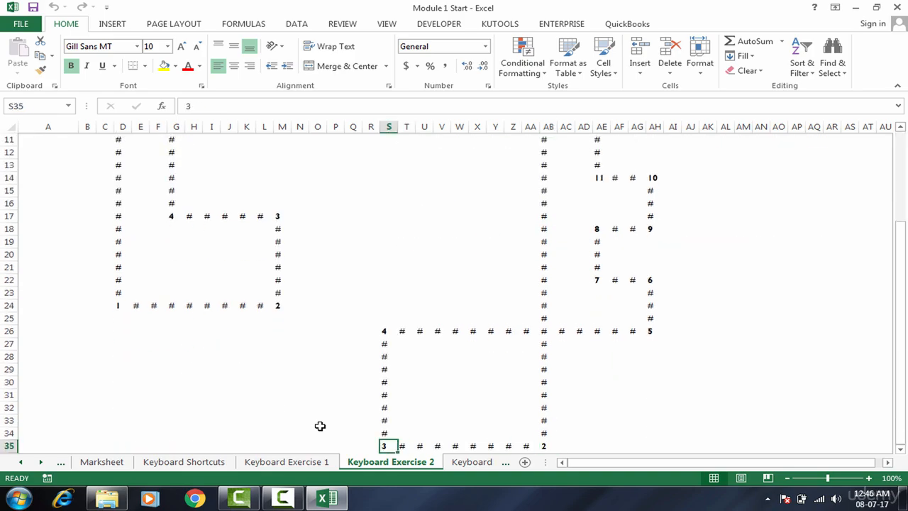
{"action": "key", "text": "ctrl+Up"}
{"action": "key", "text": "ctrl+Right"}
{"action": "key", "text": "ctrl+Up"}
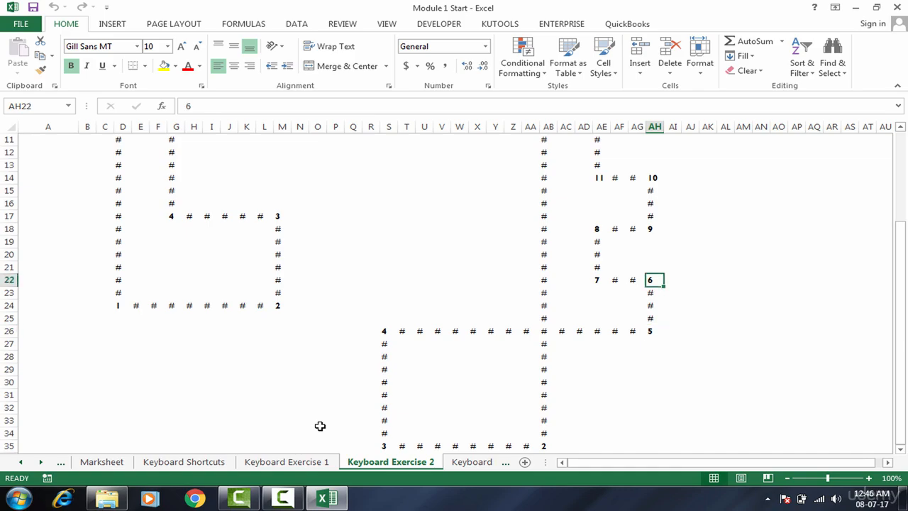
Jump along the rest of the exercise 2 path from point 6 through points 7 to 12 to the finish cell AQ8.
{"action": "key", "text": "ctrl+Left"}
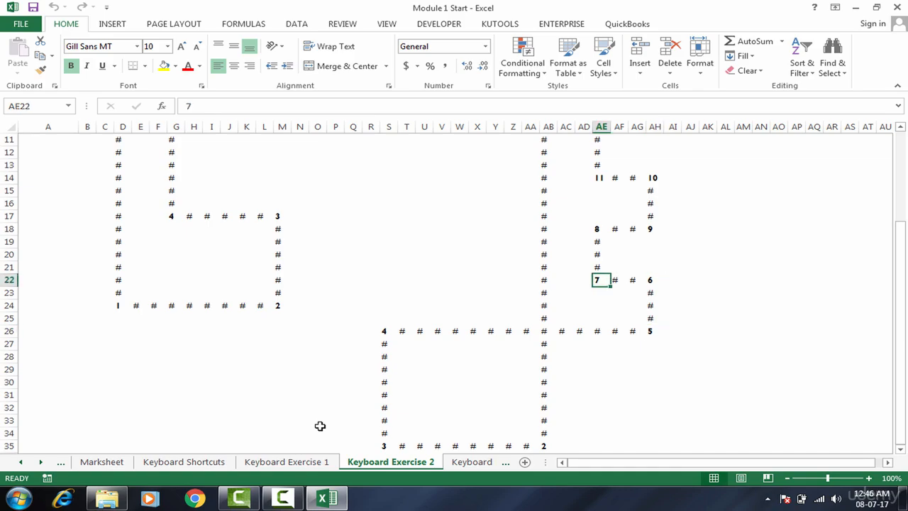
{"action": "key", "text": "ctrl+Up"}
{"action": "key", "text": "ctrl+Right"}
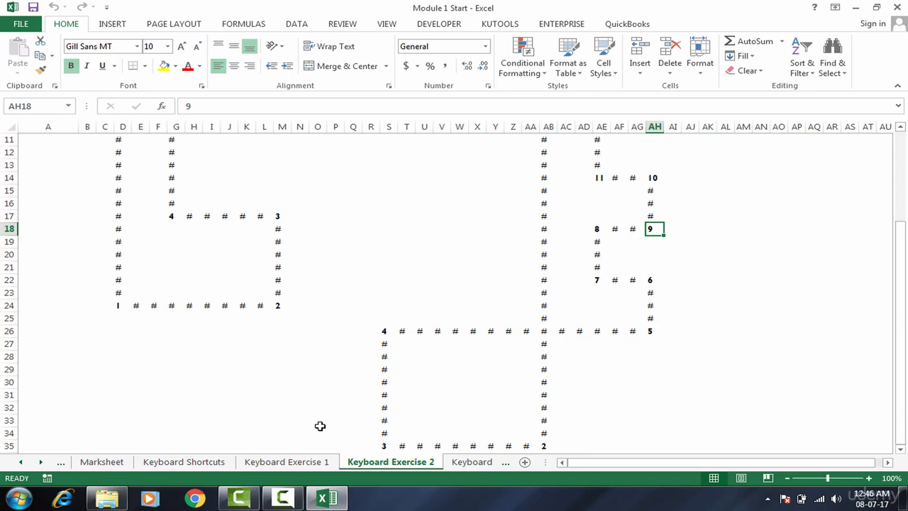
{"action": "key", "text": "ctrl+Up"}
{"action": "key", "text": "ctrl+Left"}
{"action": "key", "text": "ctrl+Up"}
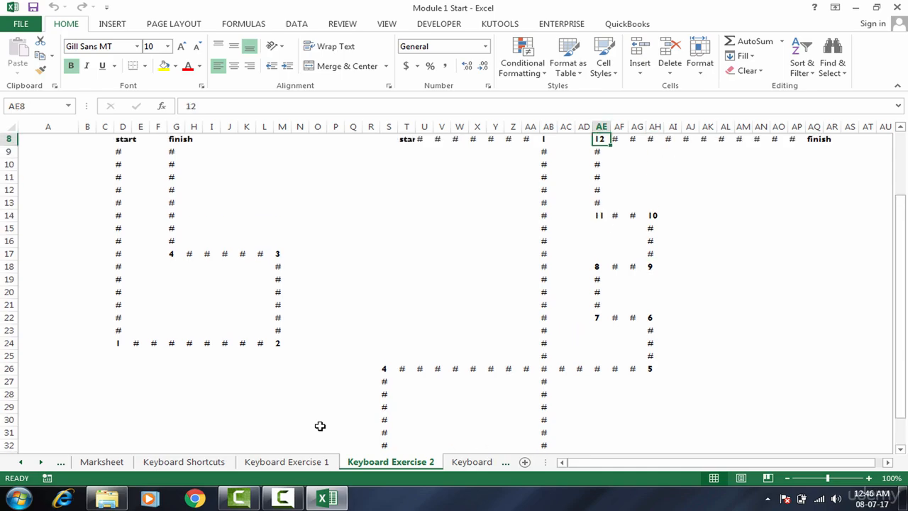
{"action": "key", "text": "ctrl+Right"}
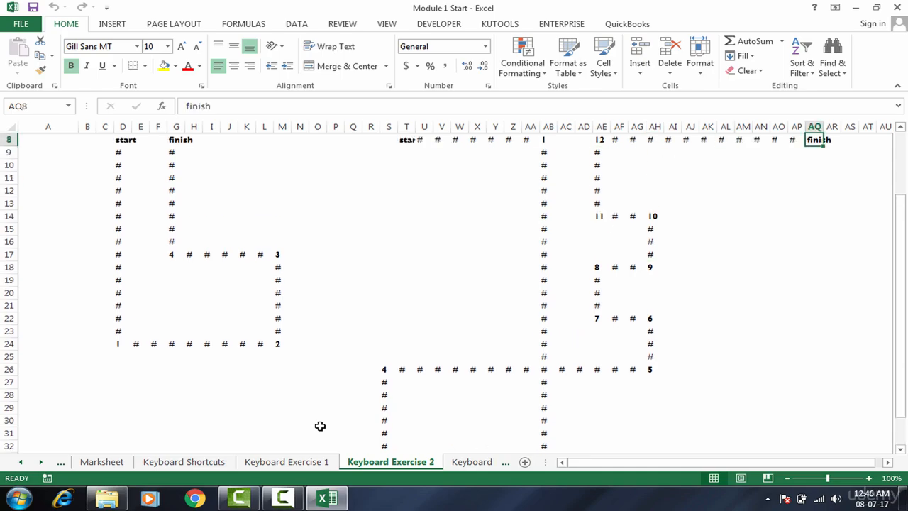
Move the active cell from AQ8 up to row 5, back along it to A5, and up to A2.
{"action": "key", "text": "Up"}
{"action": "key", "text": "Up"}
{"action": "key", "text": "Up"}
{"action": "key", "text": "Left"}
{"action": "key", "text": "Left"}
{"action": "key", "text": "Left"}
{"action": "key", "text": "Left"}
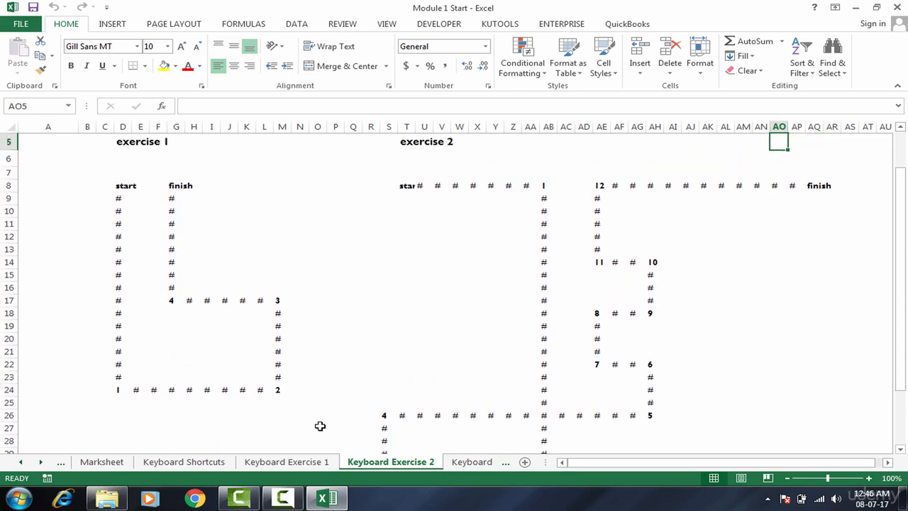
{"action": "key", "text": "Left"}
{"action": "key", "text": "Left"}
{"action": "key", "text": "Left"}
{"action": "key", "text": "Left"}
{"action": "key", "text": "Left"}
{"action": "key", "text": "Left"}
{"action": "key", "text": "Left"}
{"action": "key", "text": "Left"}
{"action": "key", "text": "Left"}
{"action": "key", "text": "Left"}
{"action": "key", "text": "Left"}
{"action": "key", "text": "Left"}
{"action": "key", "text": "Left"}
{"action": "key", "text": "Left"}
{"action": "key", "text": "Left"}
{"action": "key", "text": "Left"}
{"action": "key", "text": "Left"}
{"action": "key", "text": "Left"}
{"action": "key", "text": "Left"}
{"action": "key", "text": "Left"}
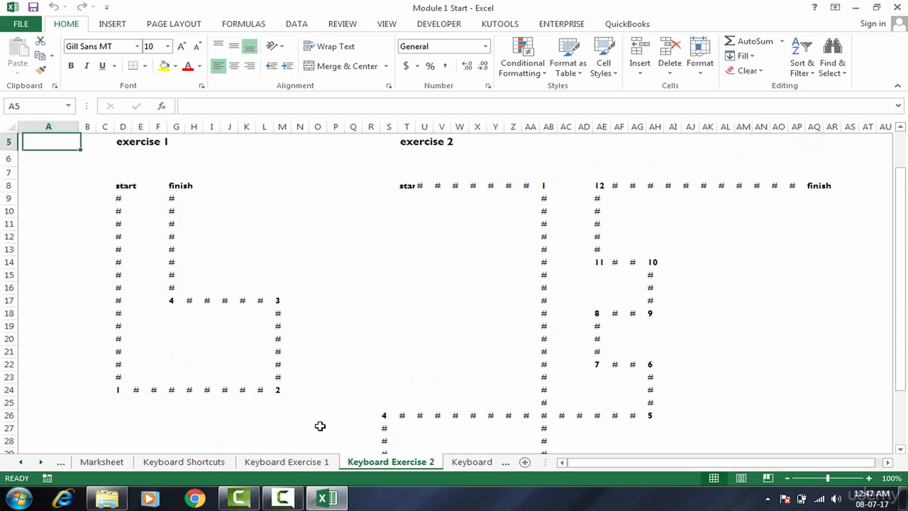
{"action": "key", "text": "Up"}
{"action": "key", "text": "Up"}
{"action": "key", "text": "Up"}
{"action": "key", "text": "Up"}
{"action": "key", "text": "Down"}
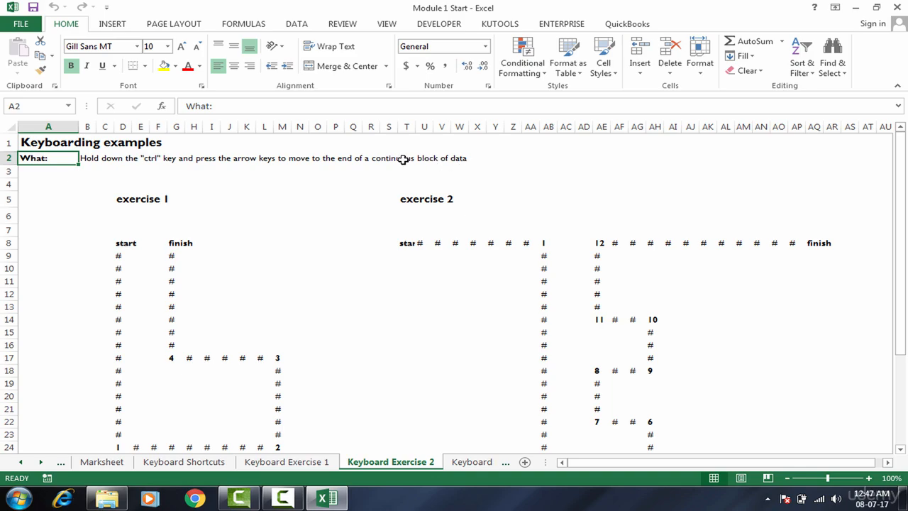
Return to the Keyboard Exercise 1 sheet and select F16, the last cell of column F's upper data block.
{"action": "left_click", "coordinate": [282, 463]}
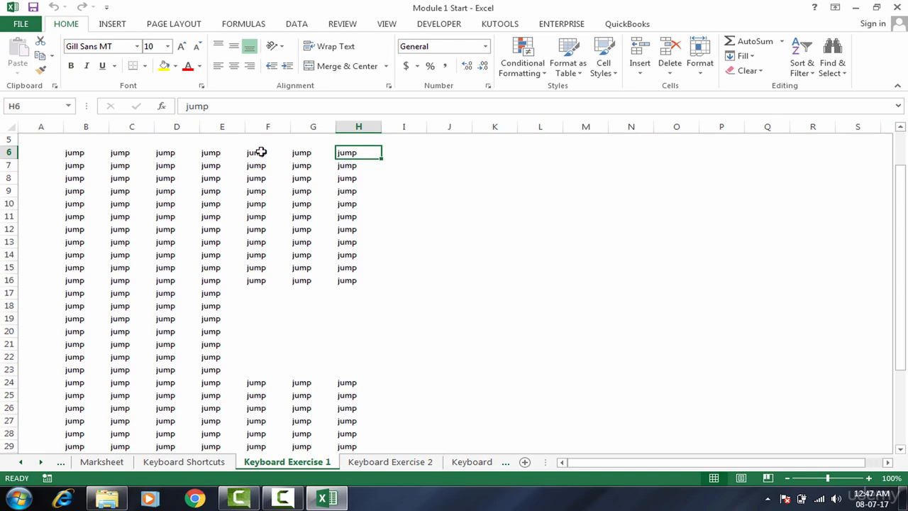
{"action": "left_click", "coordinate": [259, 288]}
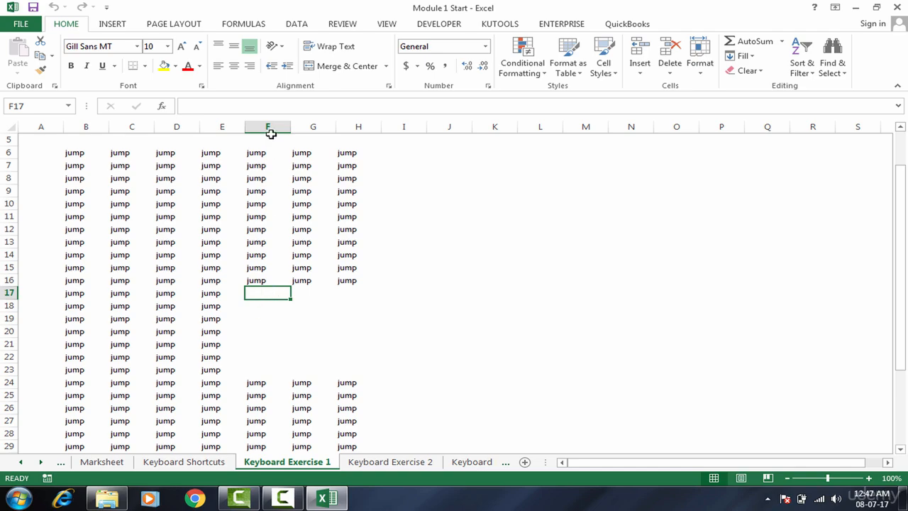
{"action": "left_click_drag", "start_coordinate": [264, 152], "coordinate": [260, 318]}
{"action": "left_click", "coordinate": [267, 243]}
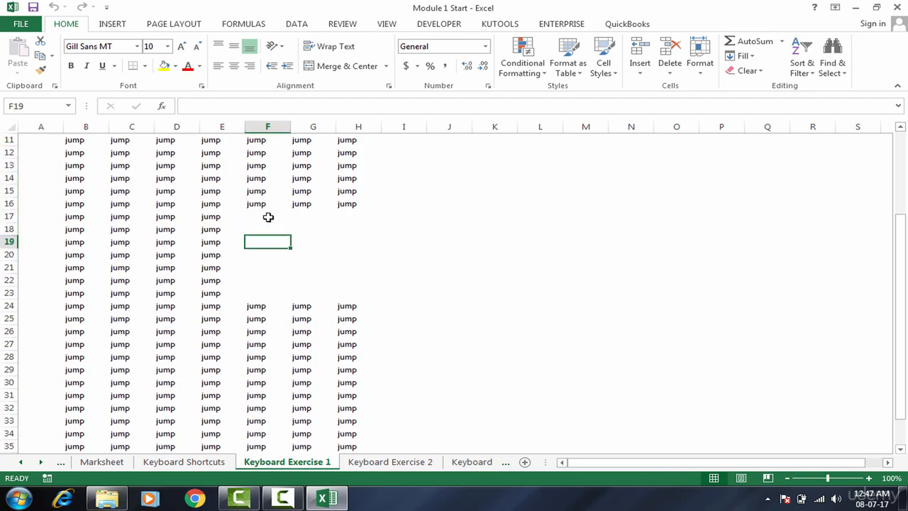
{"action": "left_click", "coordinate": [268, 216]}
{"action": "left_click", "coordinate": [270, 192]}
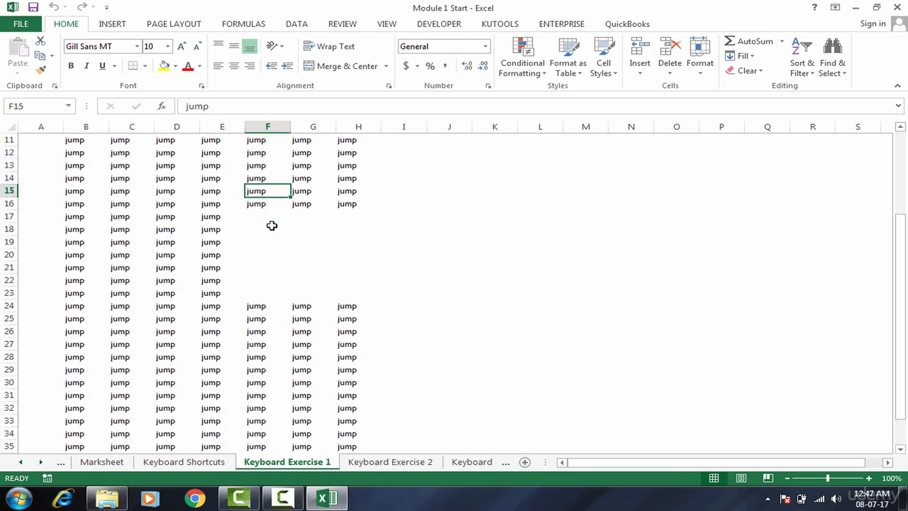
{"action": "left_click", "coordinate": [266, 204]}
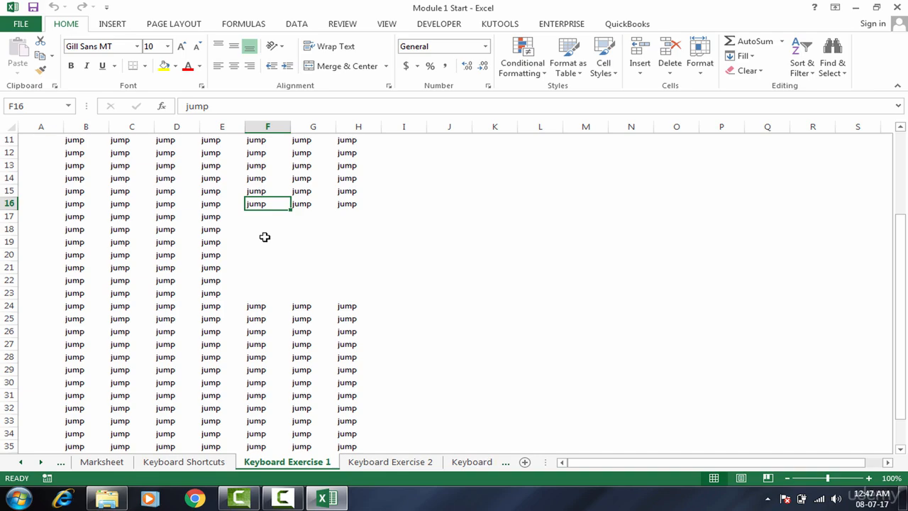
Move up column F to F6 and select the continuous data block F6:F16.
{"action": "key", "text": "Up"}
{"action": "key", "text": "ctrl+Up"}
{"action": "key", "text": "Up"}
{"action": "key", "text": "Up"}
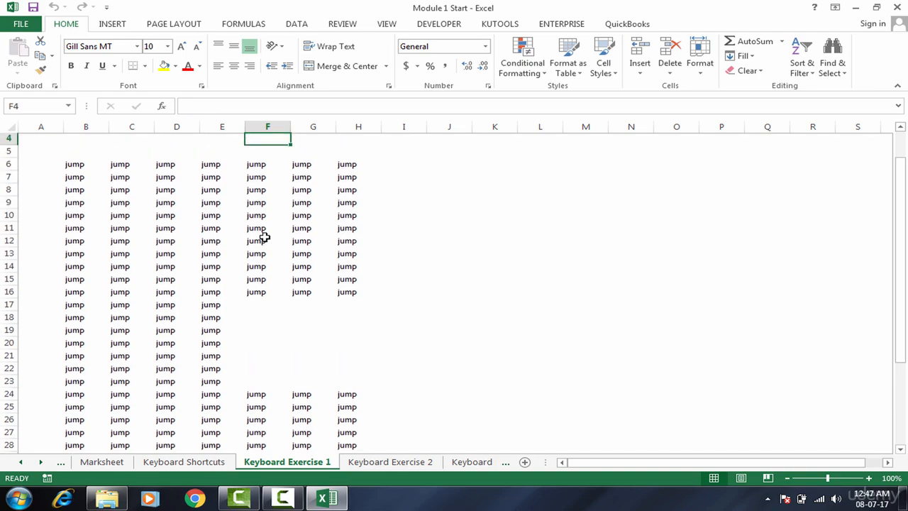
{"action": "key", "text": "Down"}
{"action": "key", "text": "Down"}
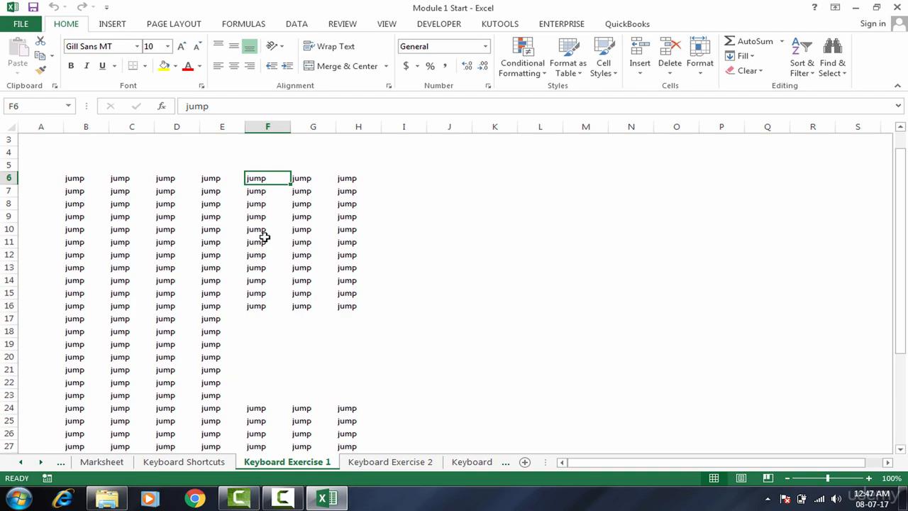
{"action": "key", "text": "ctrl+shift+Down"}
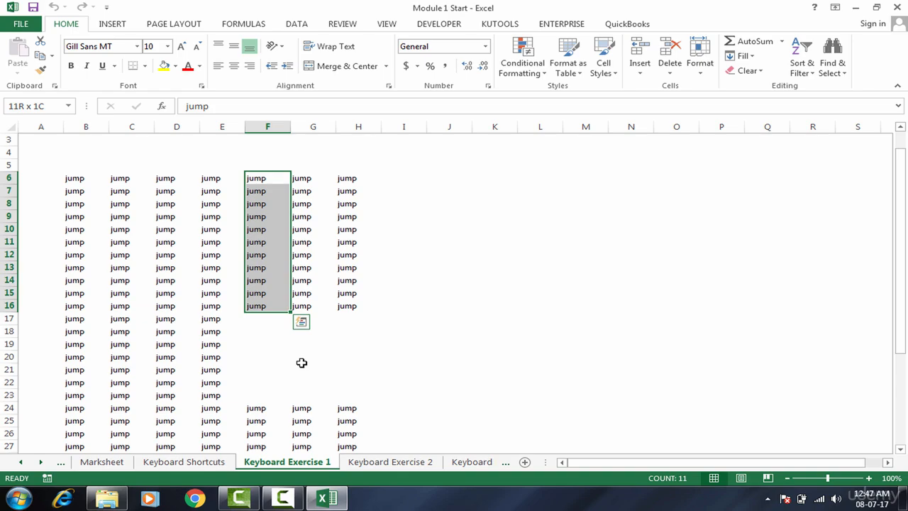
Extend the column F selection from F6 across the blank gap down to F38.
{"action": "key", "text": "ctrl+shift+Down"}
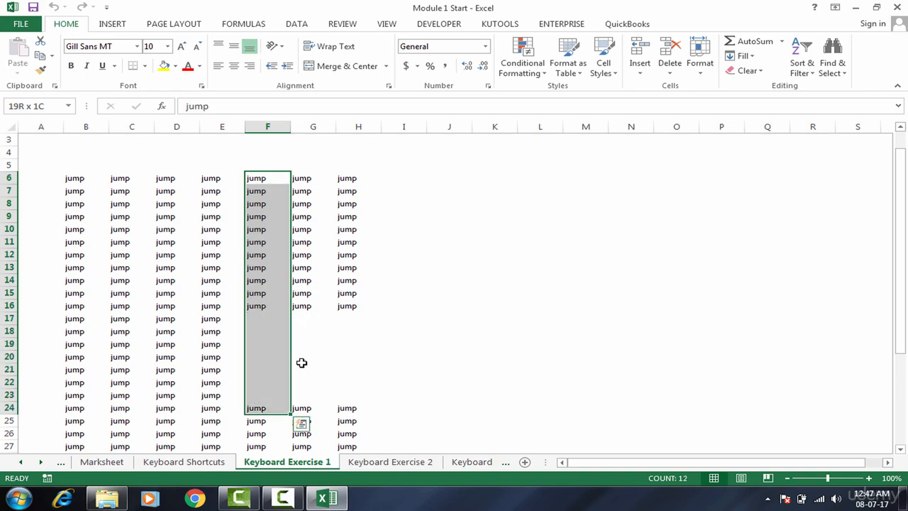
{"action": "key", "text": "shift+Down"}
{"action": "key", "text": "shift+Down"}
{"action": "key", "text": "shift+Down"}
{"action": "key", "text": "shift+Down"}
{"action": "key", "text": "shift+Down"}
{"action": "key", "text": "shift+Down"}
{"action": "key", "text": "shift+Down"}
{"action": "key", "text": "shift+Down"}
{"action": "key", "text": "shift+Down"}
{"action": "key", "text": "shift+Down"}
{"action": "key", "text": "shift+Down"}
{"action": "key", "text": "shift+Down"}
{"action": "key", "text": "shift+Down"}
{"action": "key", "text": "shift+Down"}
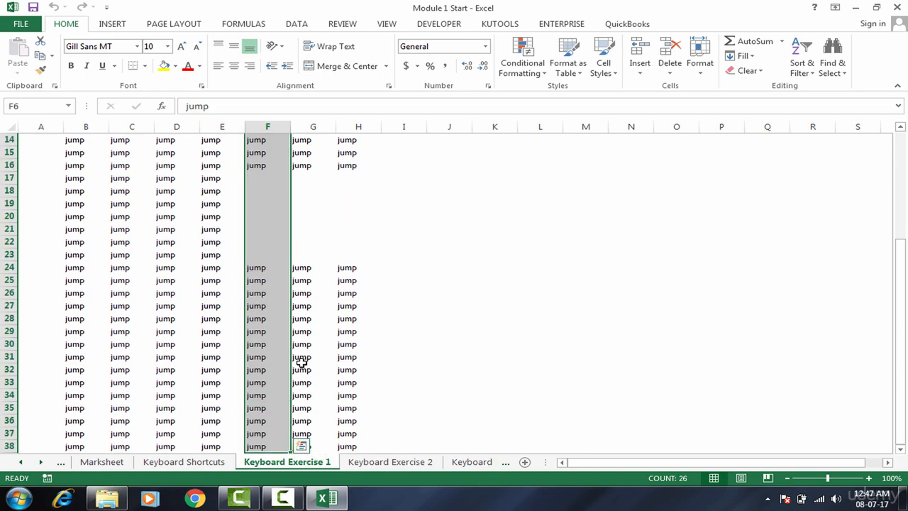
Replace all blank cells in the selected column F range with "not available" and close Find and Replace.
{"action": "key", "text": "ctrl+f"}
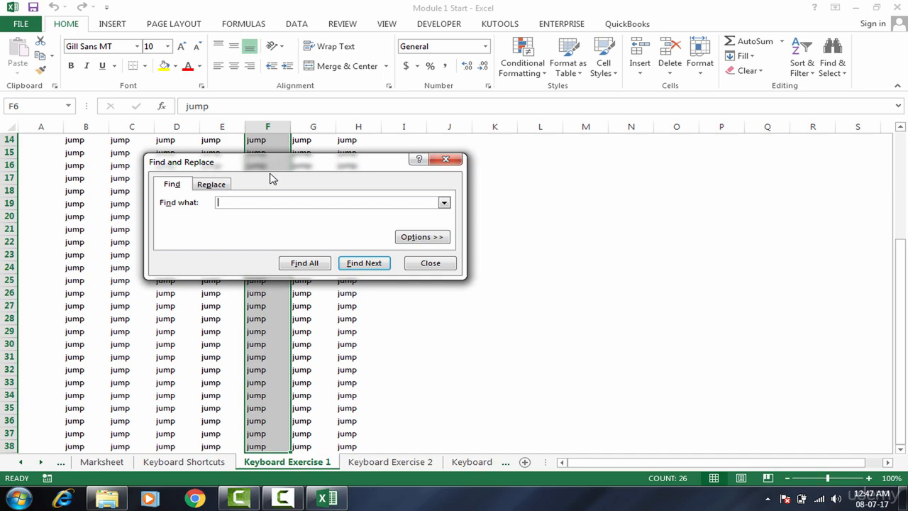
{"action": "left_click_drag", "start_coordinate": [273, 166], "coordinate": [462, 145]}
{"action": "left_click", "coordinate": [424, 161]}
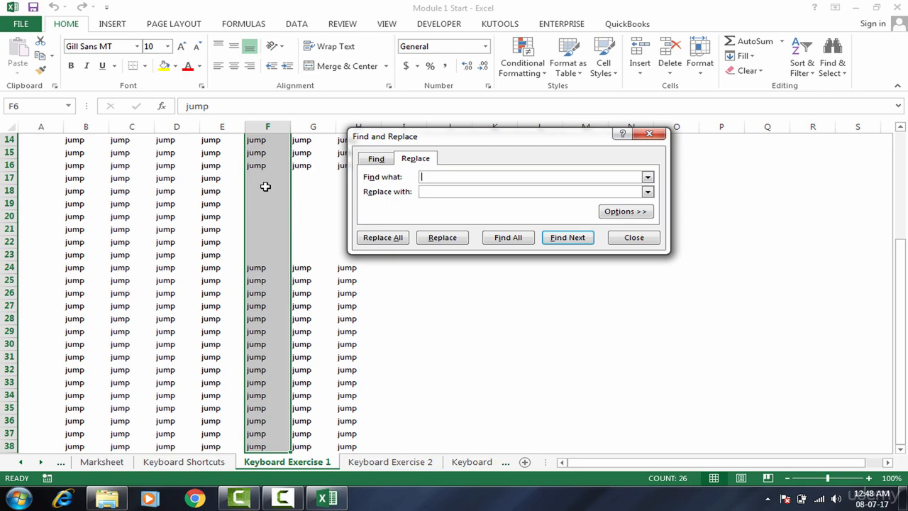
{"action": "left_click", "coordinate": [376, 161]}
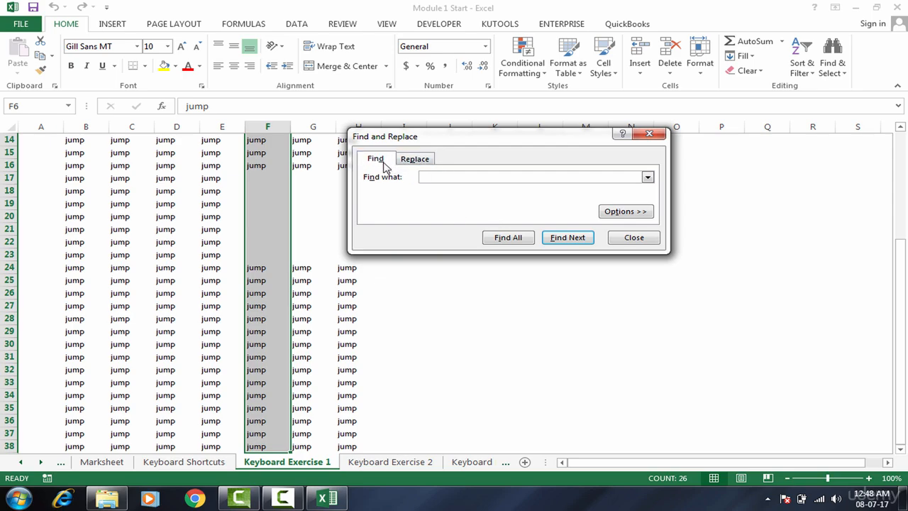
{"action": "left_click", "coordinate": [417, 162]}
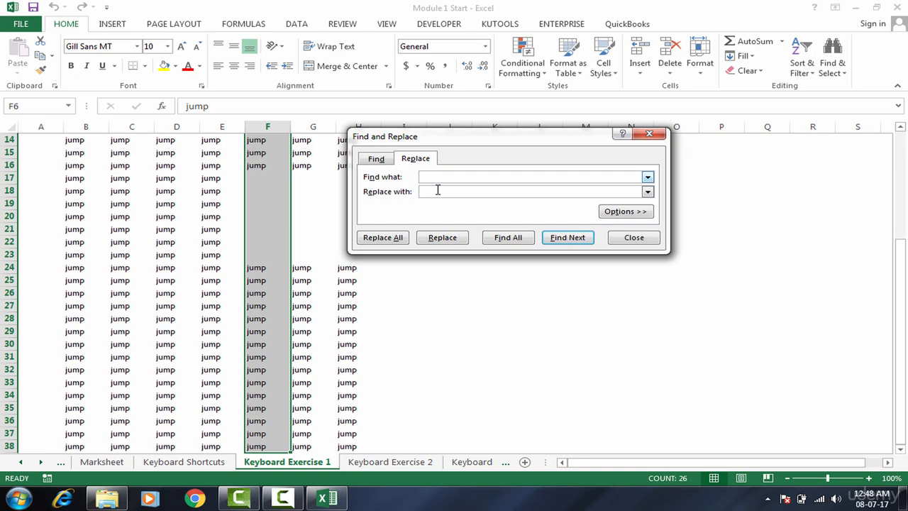
{"action": "left_click", "coordinate": [430, 190]}
{"action": "left_click", "coordinate": [388, 239]}
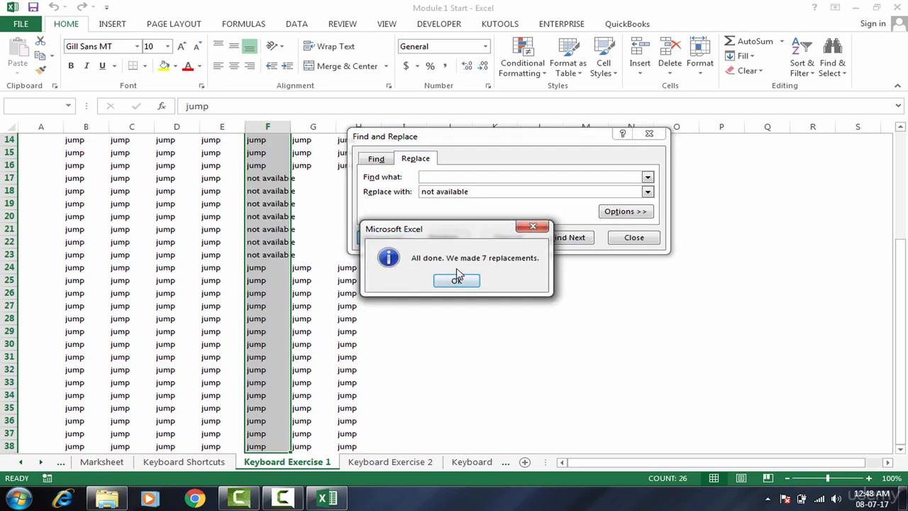
{"action": "left_click", "coordinate": [457, 280]}
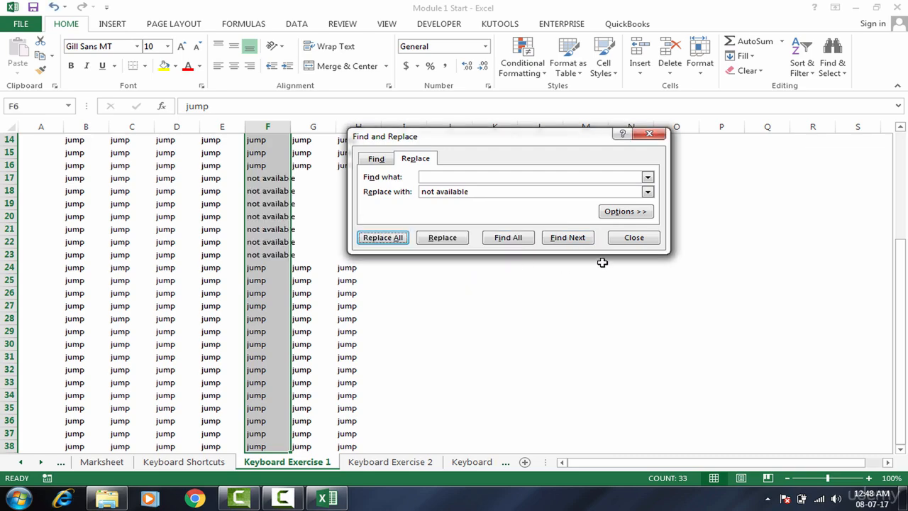
{"action": "left_click", "coordinate": [634, 239]}
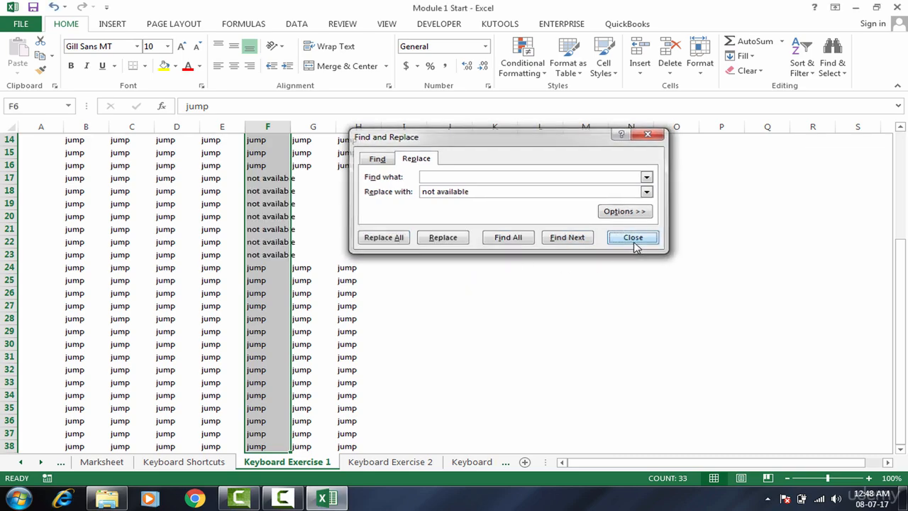
Review the filled cells in column F by moving up from F18 and selecting F11:F33.
{"action": "left_click", "coordinate": [276, 192]}
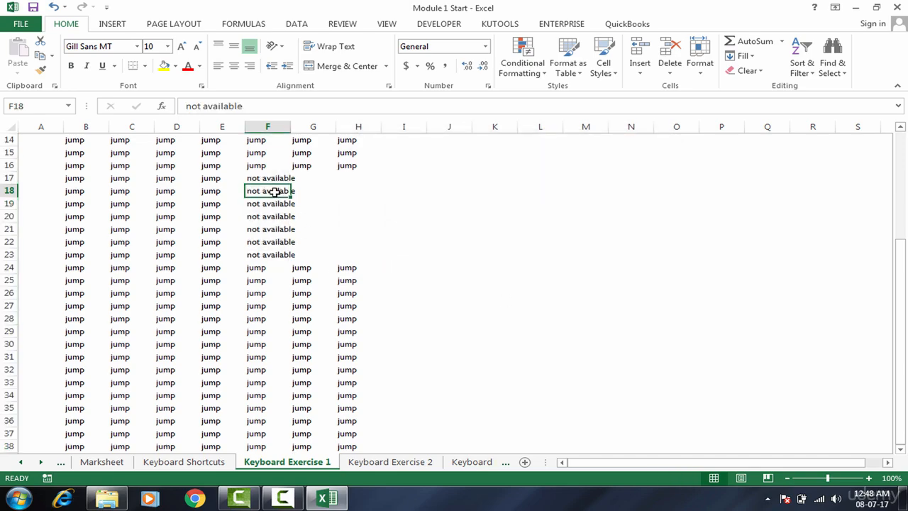
{"action": "left_click", "coordinate": [274, 152]}
{"action": "key", "text": "Up"}
{"action": "key", "text": "Up"}
{"action": "key", "text": "Up"}
{"action": "key", "text": "Up"}
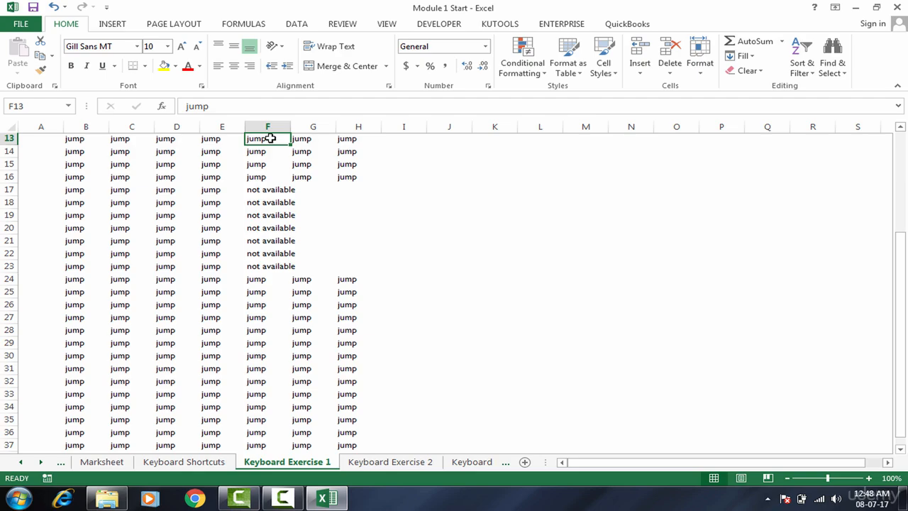
{"action": "left_click_drag", "start_coordinate": [267, 139], "coordinate": [269, 420]}
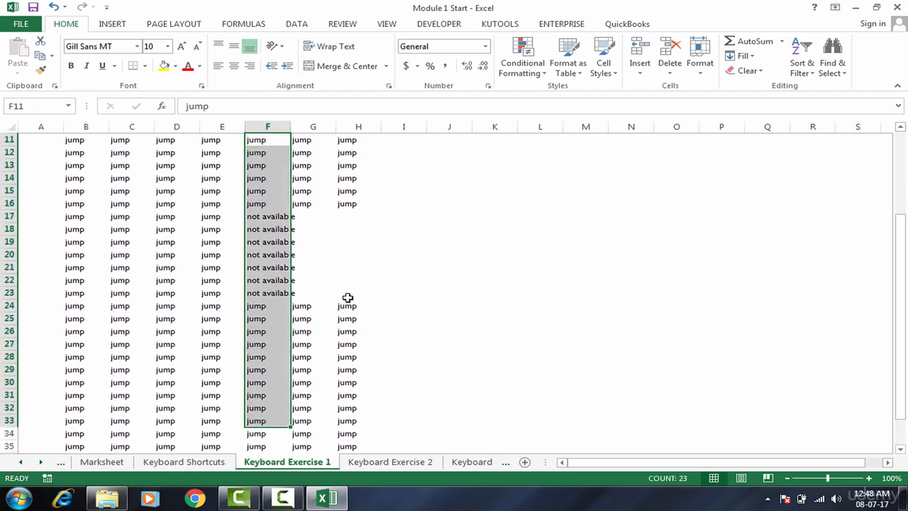
{"action": "left_click", "coordinate": [306, 241]}
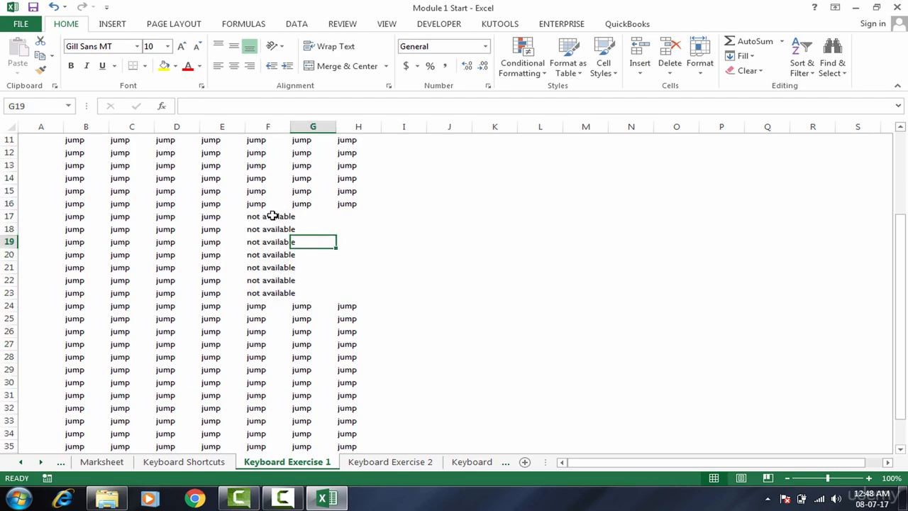
{"action": "left_click", "coordinate": [273, 216]}
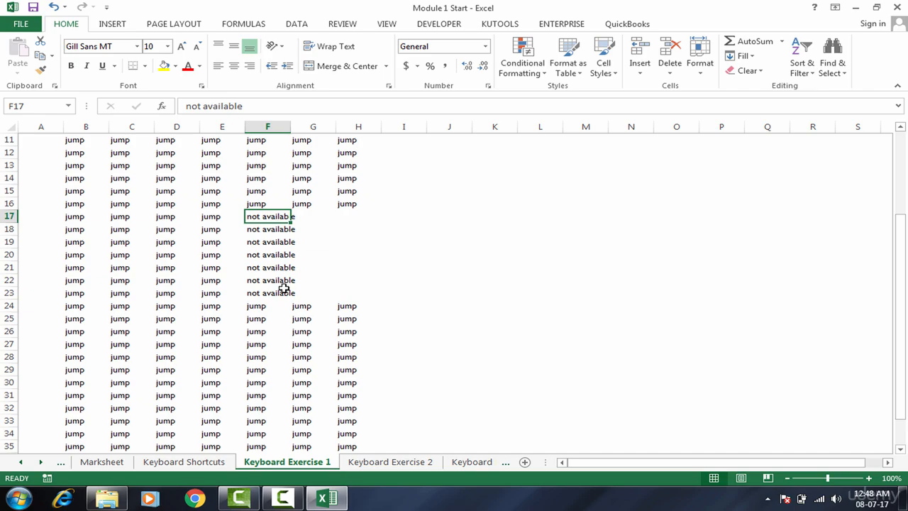
{"action": "left_click", "coordinate": [320, 228]}
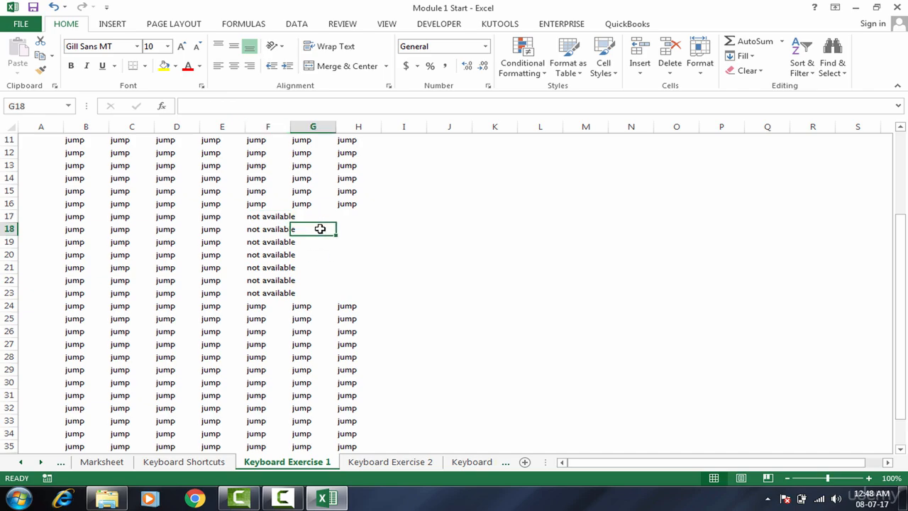
{"action": "left_click", "coordinate": [440, 206]}
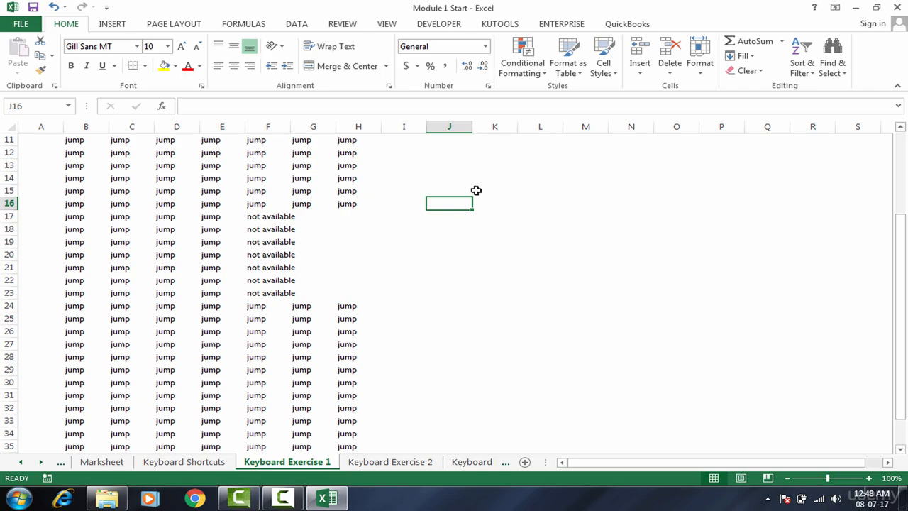
{"action": "left_click", "coordinate": [458, 188]}
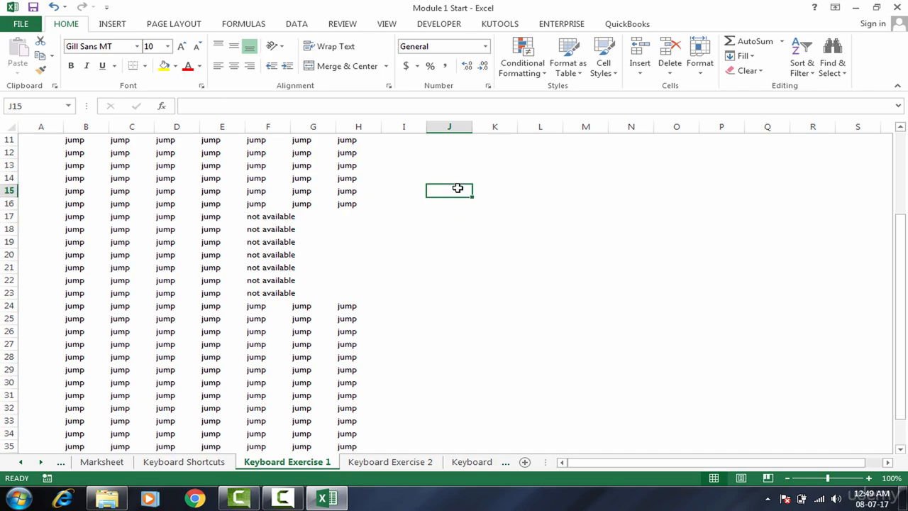
{"action": "left_click", "coordinate": [425, 243]}
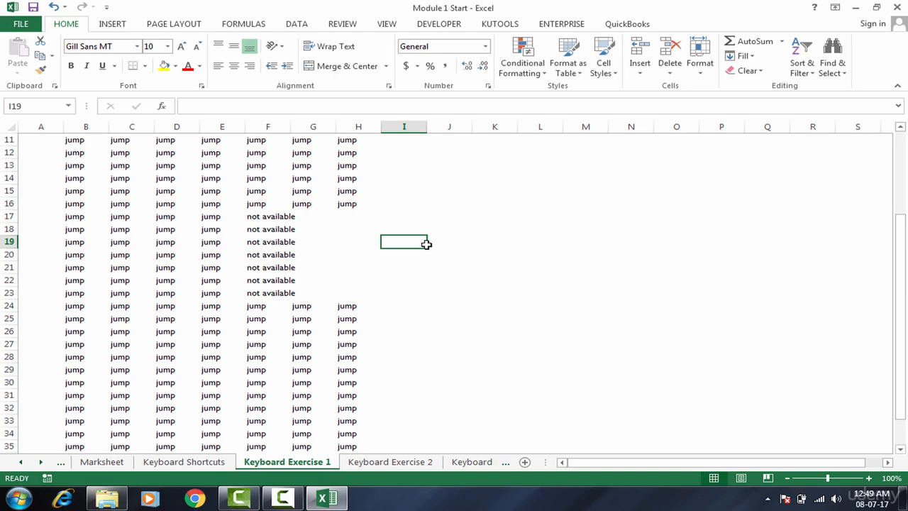
Widen column F to fit the "not available" entries and check the range F11:F25.
{"action": "left_click_drag", "start_coordinate": [290, 127], "coordinate": [298, 127]}
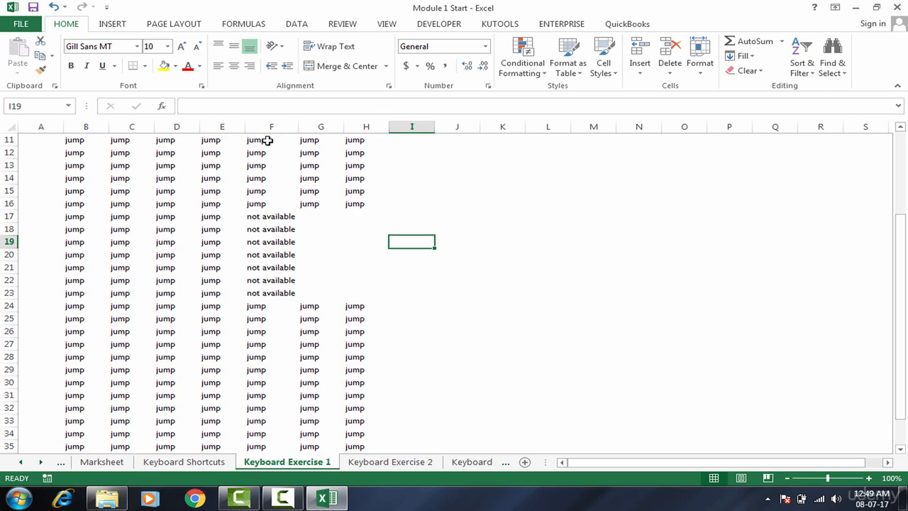
{"action": "left_click_drag", "start_coordinate": [270, 139], "coordinate": [266, 319]}
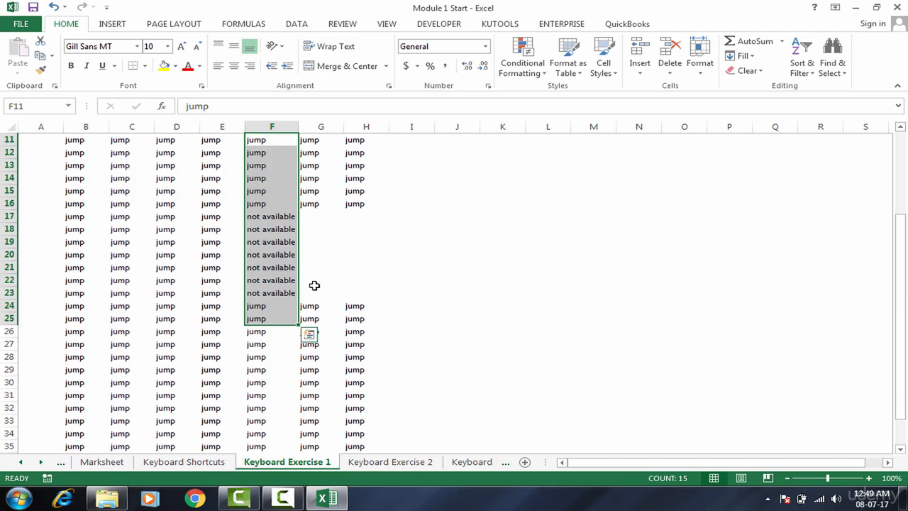
{"action": "left_click", "coordinate": [376, 159]}
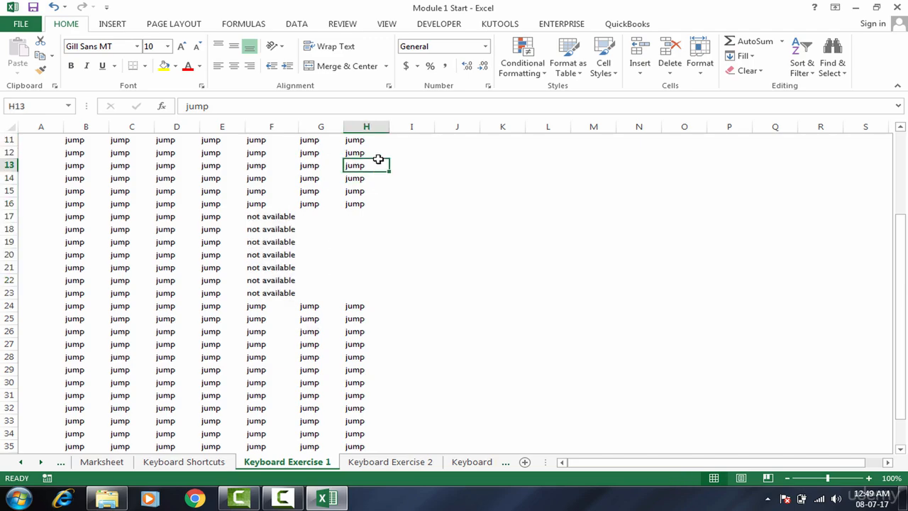
Go to the Keyboard Exercise 3 sheet and select exercise 1's blue block B10:D23.
{"action": "left_click", "coordinate": [400, 462]}
{"action": "left_click", "coordinate": [469, 462]}
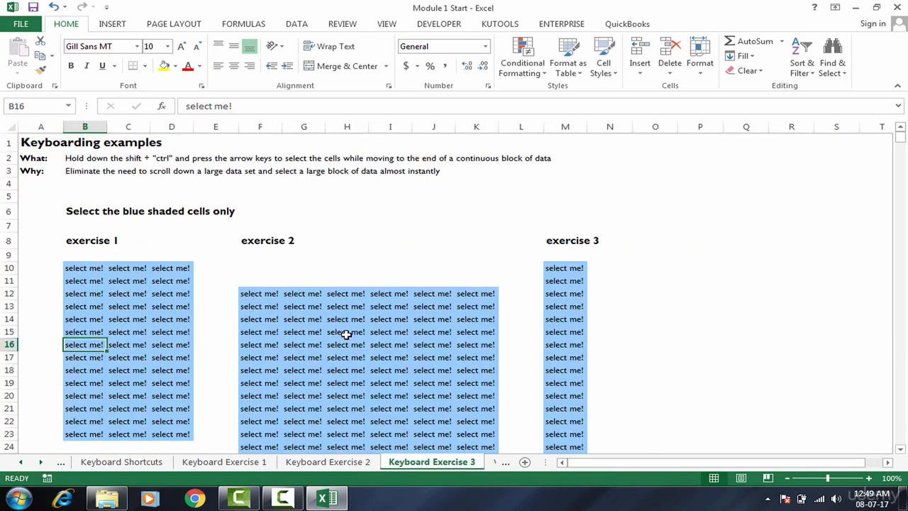
{"action": "left_click", "coordinate": [79, 267]}
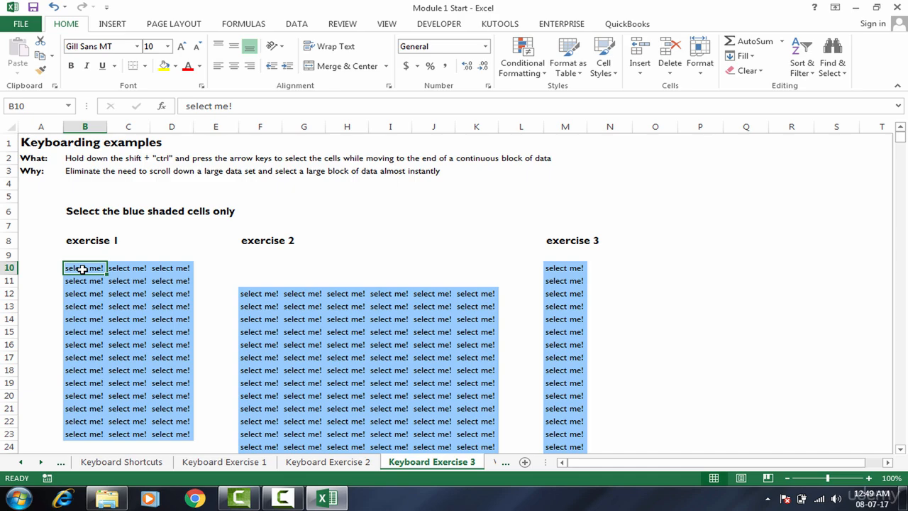
{"action": "key", "text": "ctrl+shift+Right"}
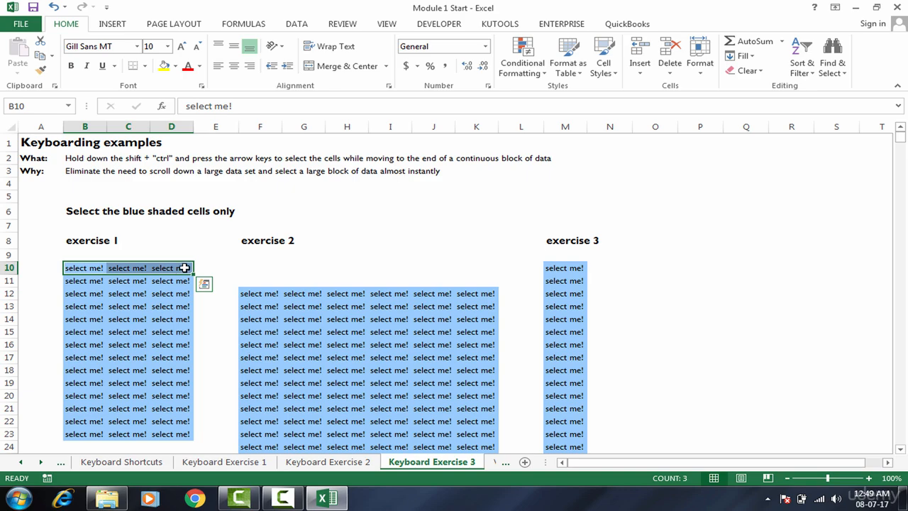
{"action": "key", "text": "ctrl+shift+Down"}
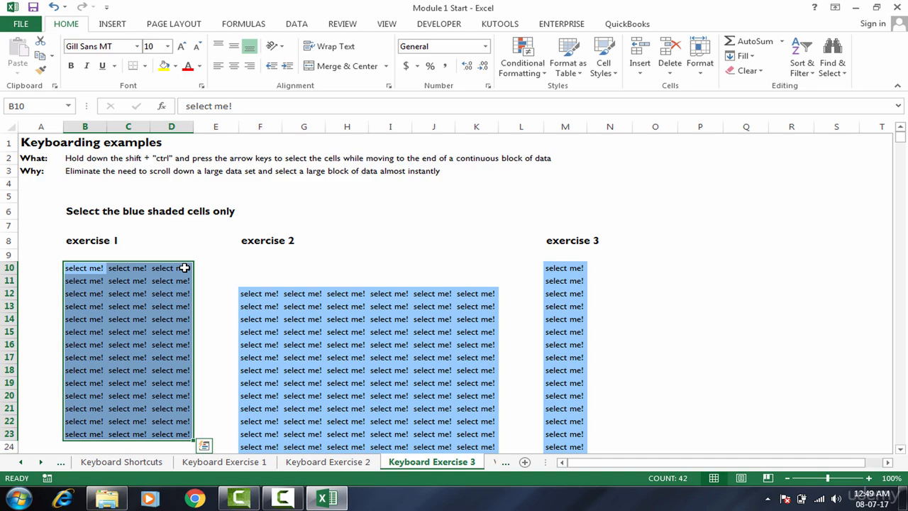
Select exercise 2's whole blue block, starting from F12 across to column K and down to its last row.
{"action": "left_click", "coordinate": [263, 294]}
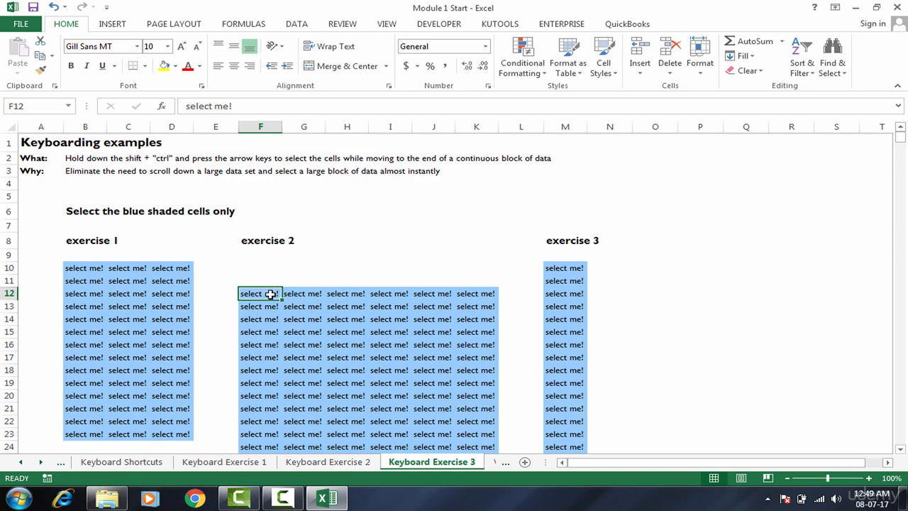
{"action": "key", "text": "ctrl+shift+Right"}
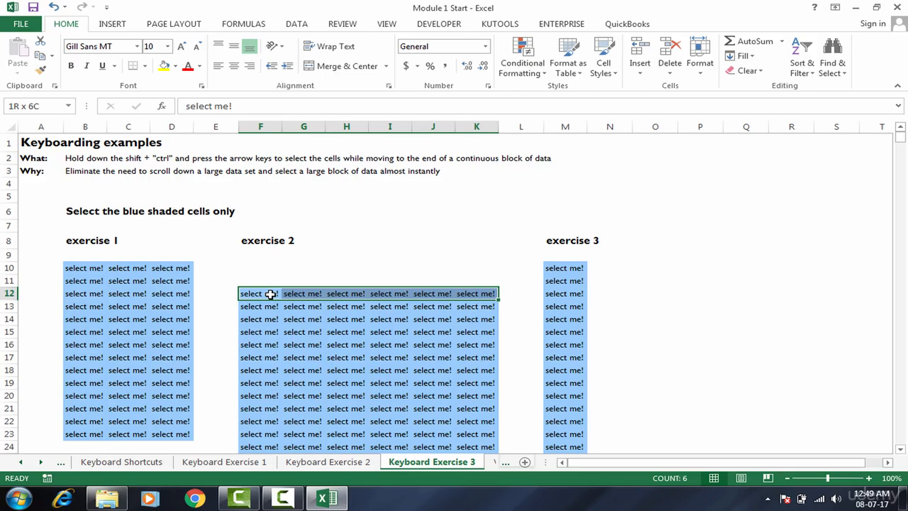
{"action": "key", "text": "ctrl+shift+Down"}
Move over to exercise 3 and select its whole blue column from M10 to M1199.
{"action": "key", "text": "Right"}
{"action": "key", "text": "Right"}
{"action": "key", "text": "Right"}
{"action": "key", "text": "Right"}
{"action": "key", "text": "Right"}
{"action": "key", "text": "Right"}
{"action": "key", "text": "Right"}
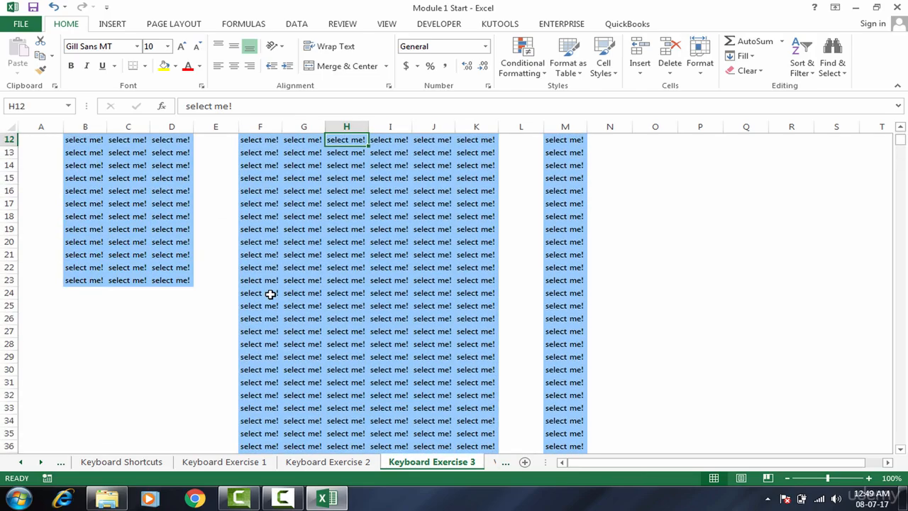
{"action": "key", "text": "ctrl+Up"}
{"action": "key", "text": "ctrl+Up"}
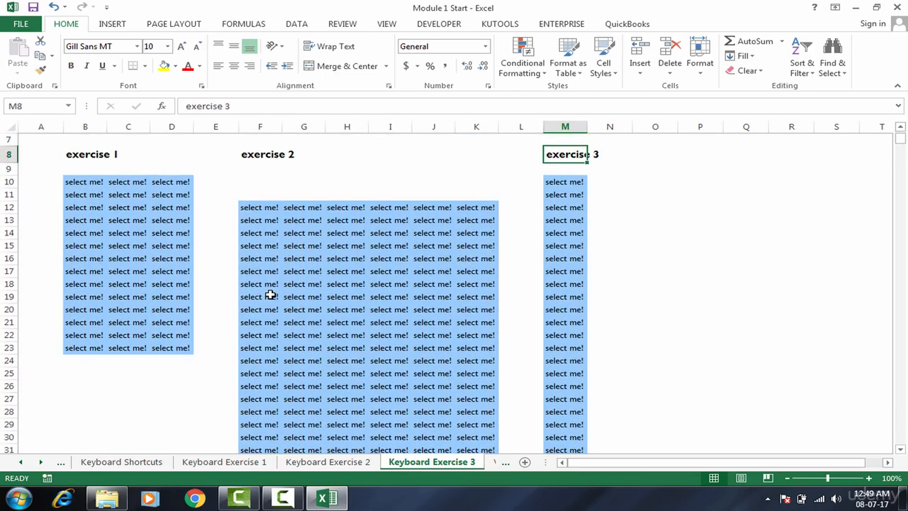
{"action": "key", "text": "ctrl+Down"}
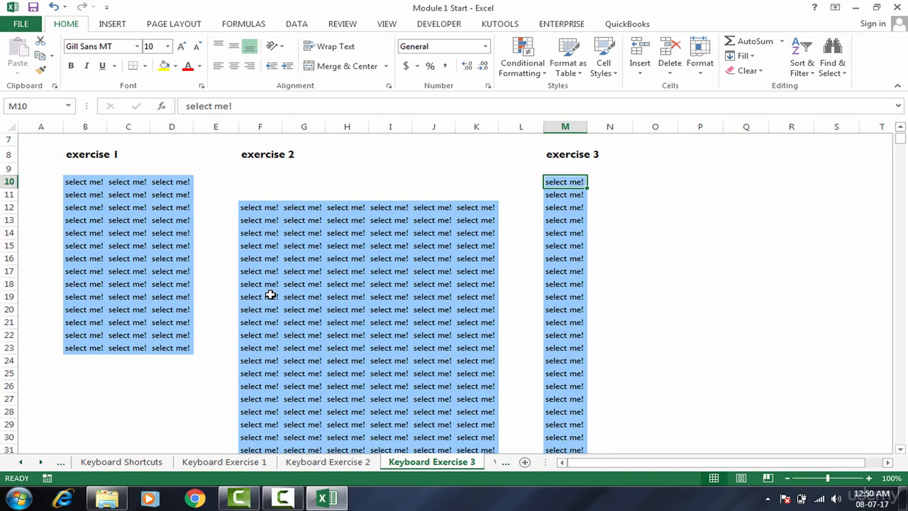
{"action": "key", "text": "ctrl+shift+Down"}
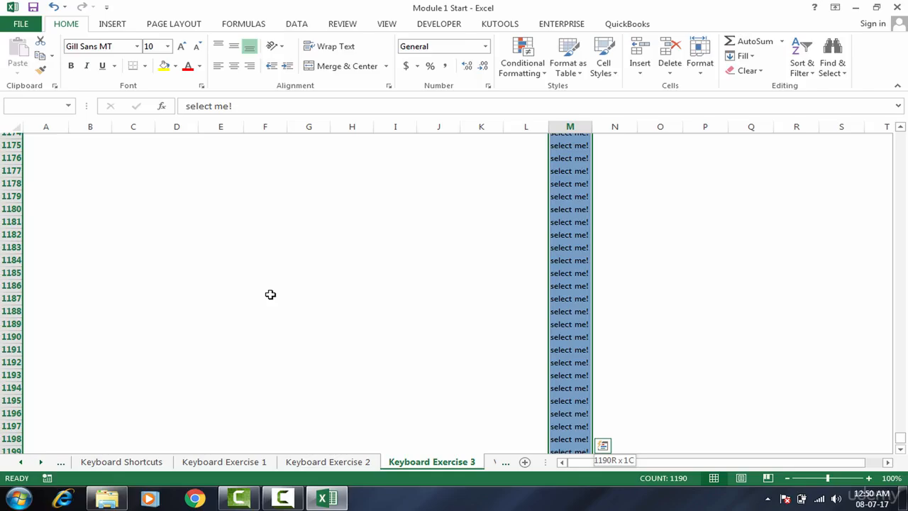
Jump back up column M to the top of the sheet and move along row 1 to J1.
{"action": "key", "text": "ctrl+Up"}
{"action": "key", "text": "ctrl+Up"}
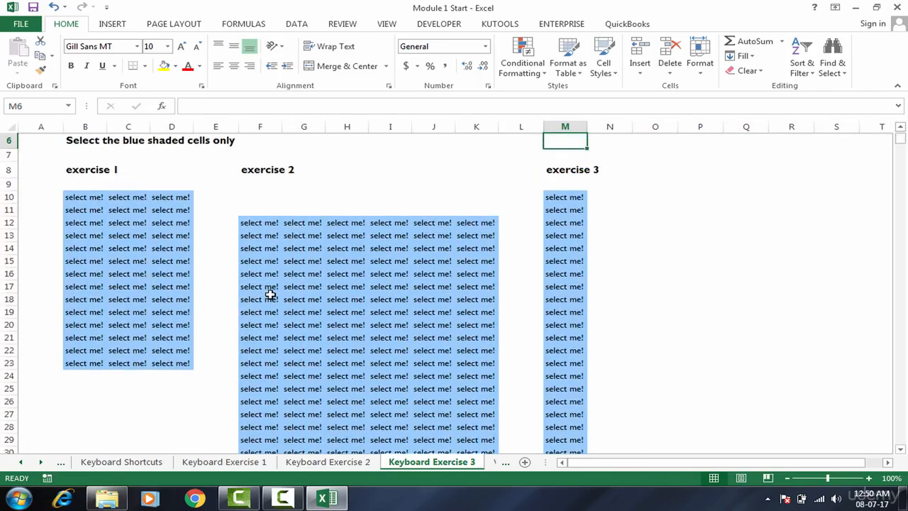
{"action": "key", "text": "Left"}
{"action": "key", "text": "Left"}
{"action": "key", "text": "Left"}
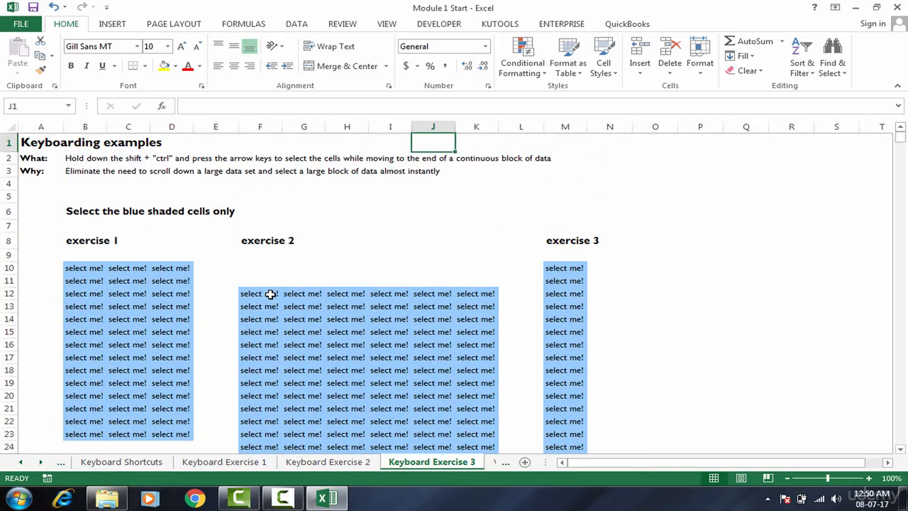
View the VL Basics sheet, go back to the Keyboard Exercise 3 sheet and select J15.
{"action": "left_click", "coordinate": [496, 465]}
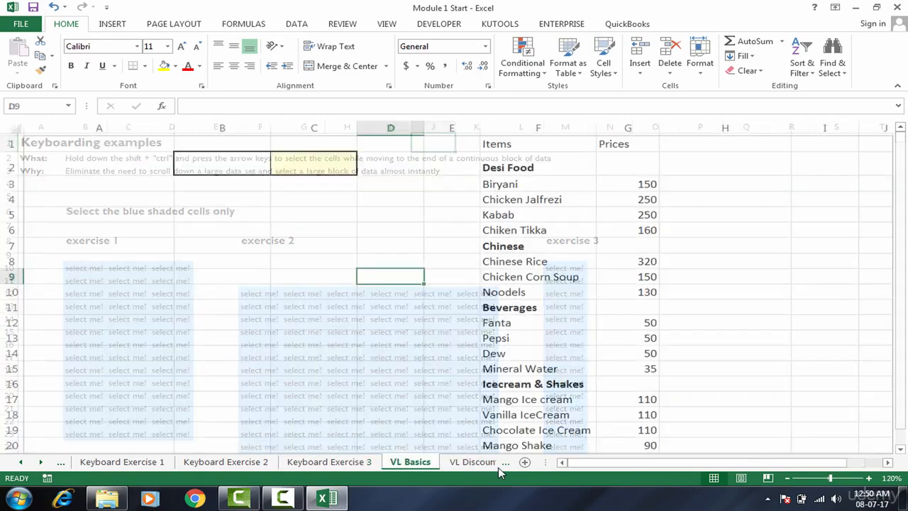
{"action": "left_click", "coordinate": [325, 236]}
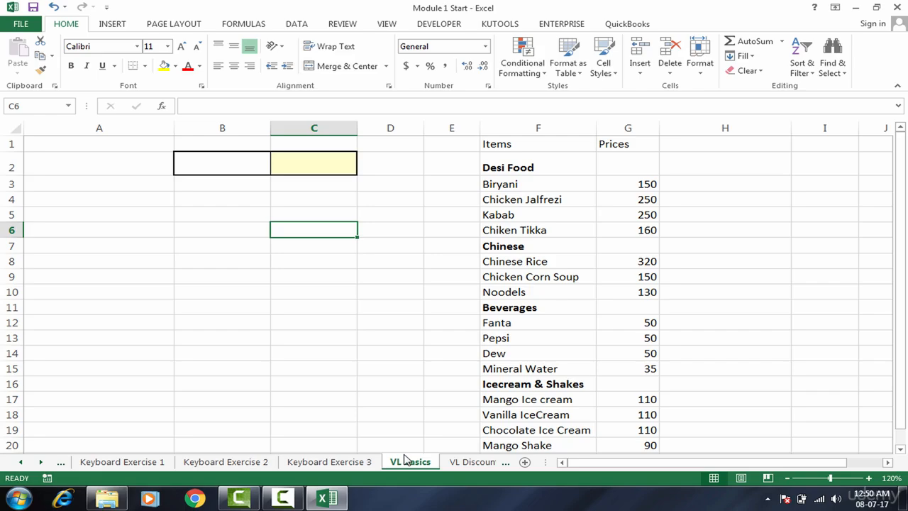
{"action": "left_click", "coordinate": [365, 461]}
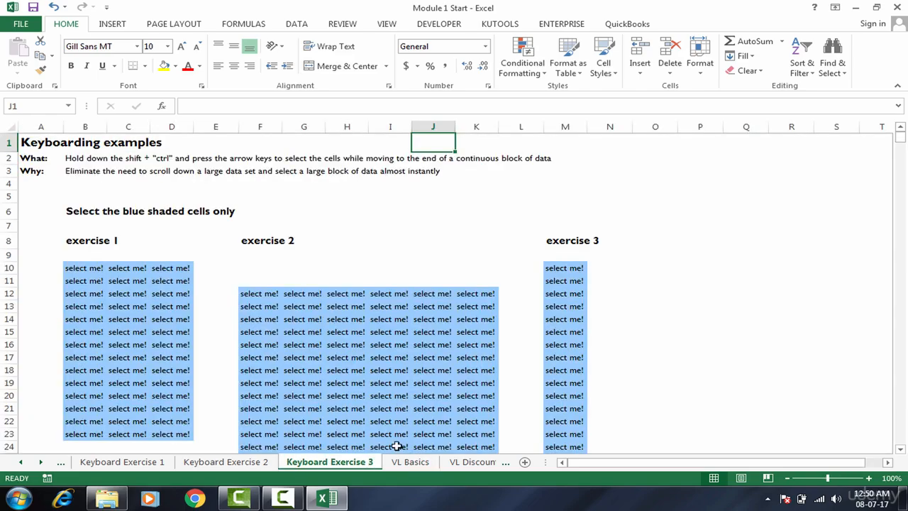
{"action": "left_click", "coordinate": [395, 386]}
{"action": "left_click", "coordinate": [416, 333]}
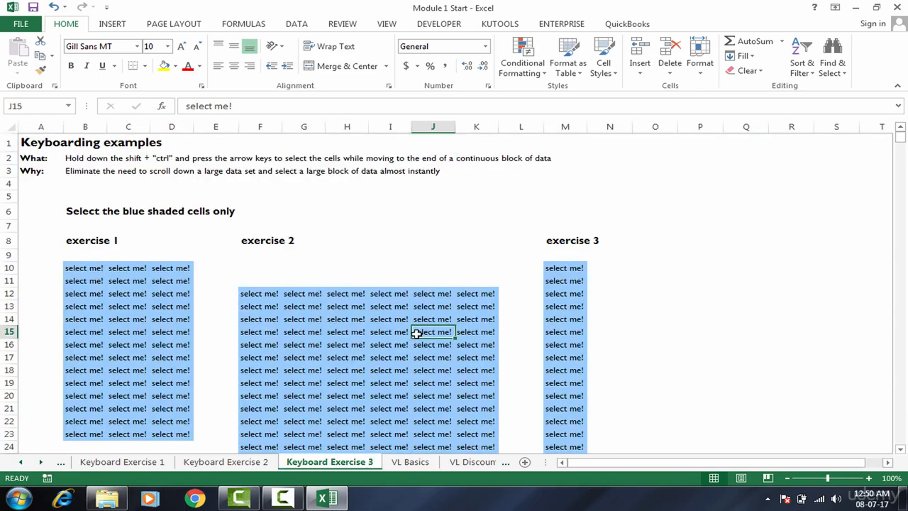